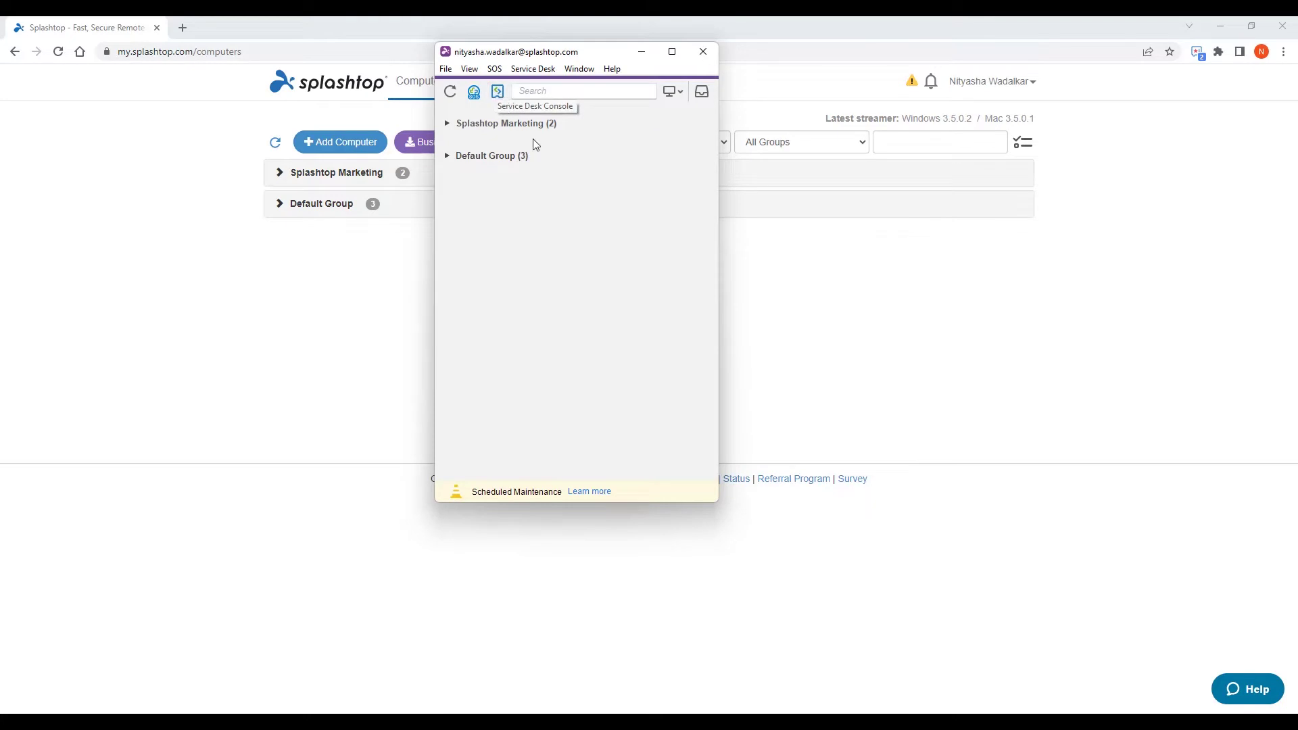
# - Bring the web console forward, go to the Service Desk sessions list, then open administration options
pyautogui.click(756, 275)
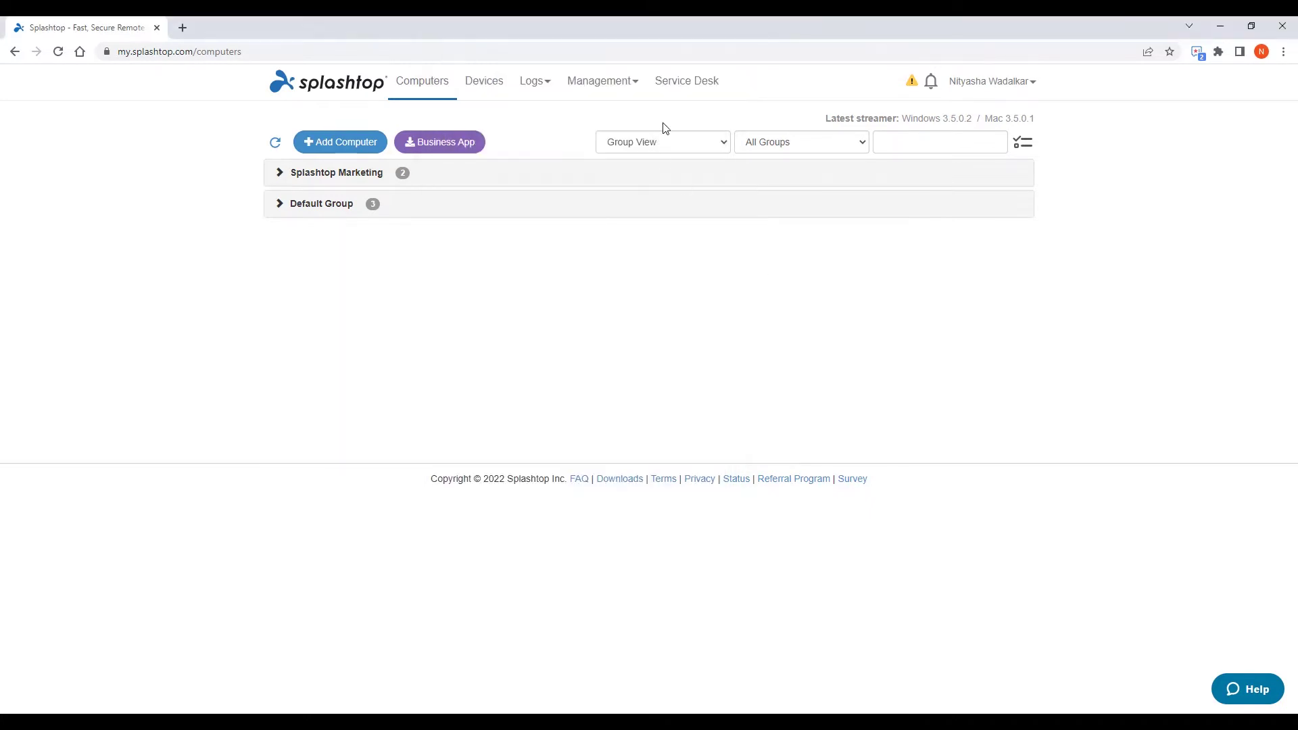
pyautogui.click(678, 82)
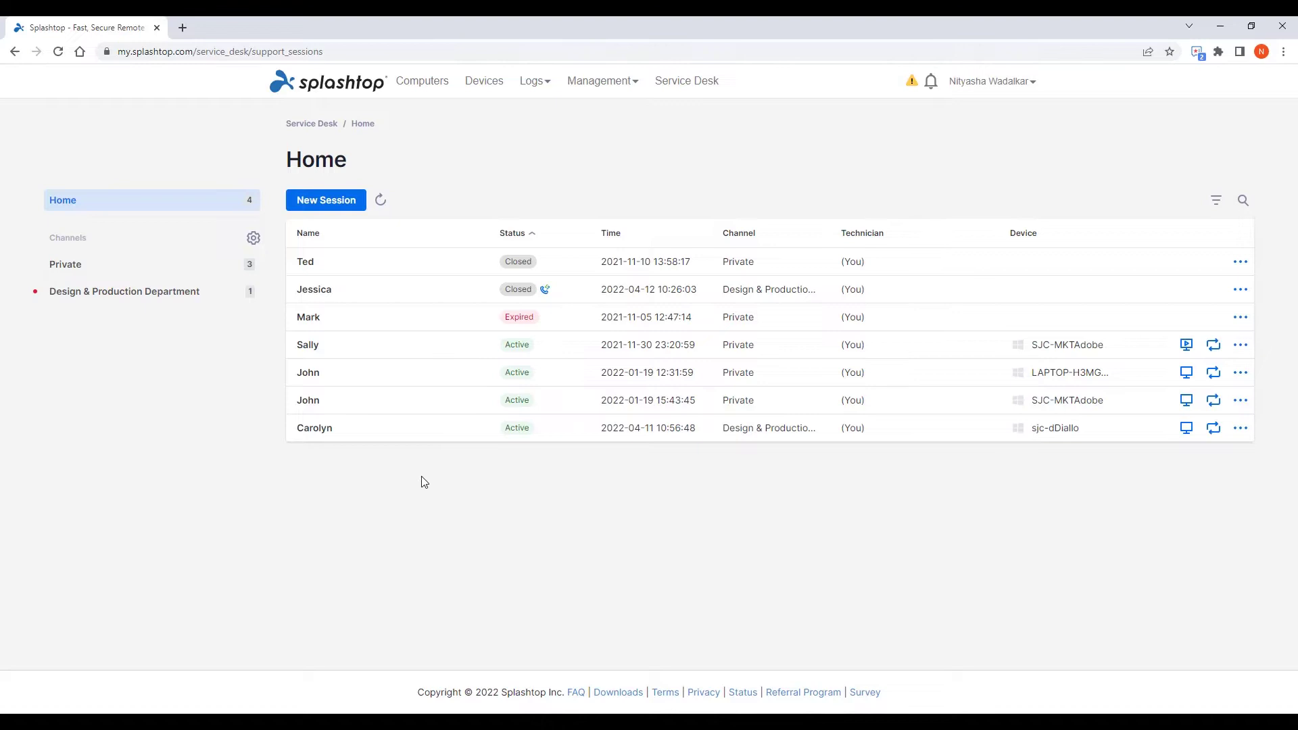
pyautogui.click(600, 82)
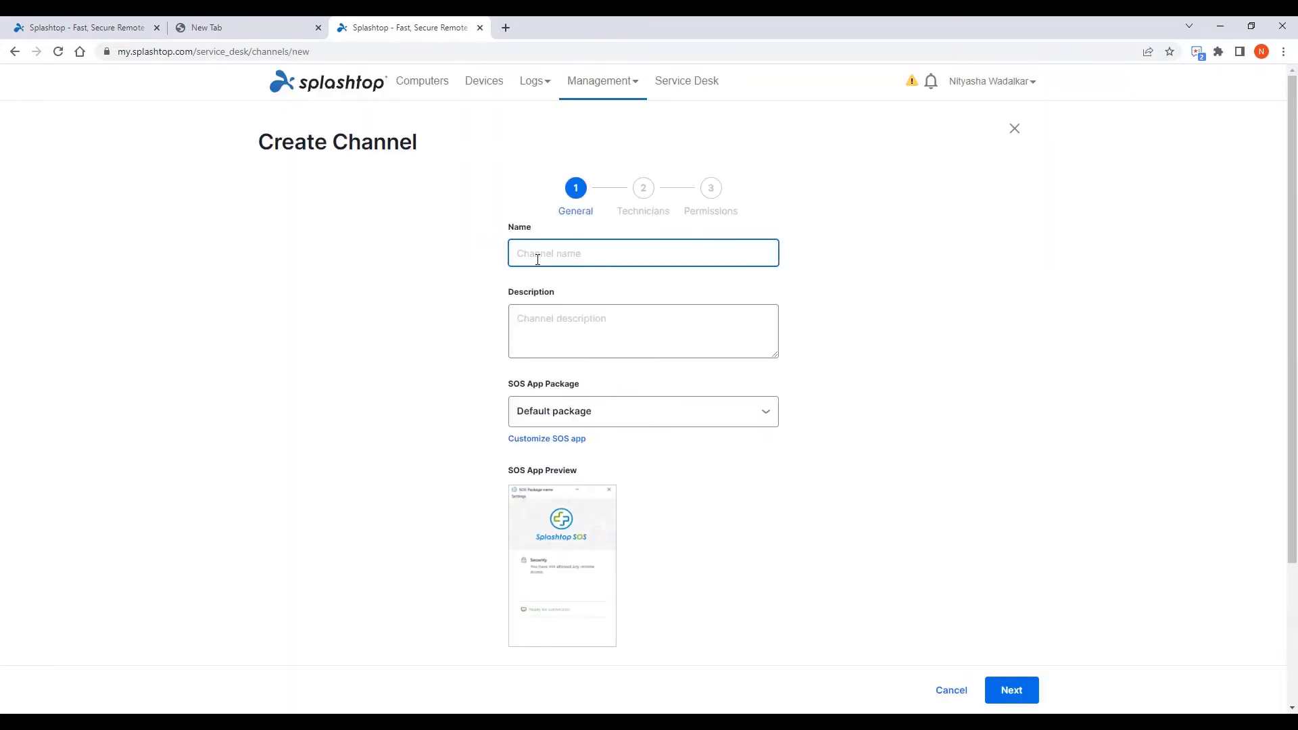
# - Name the new channel 'Graphics Design', describe it as 'Mac Users', and enable SOS Call
pyautogui.write('Graphics Design')
pyautogui.press('Tab')
pyautogui.write('Mac')
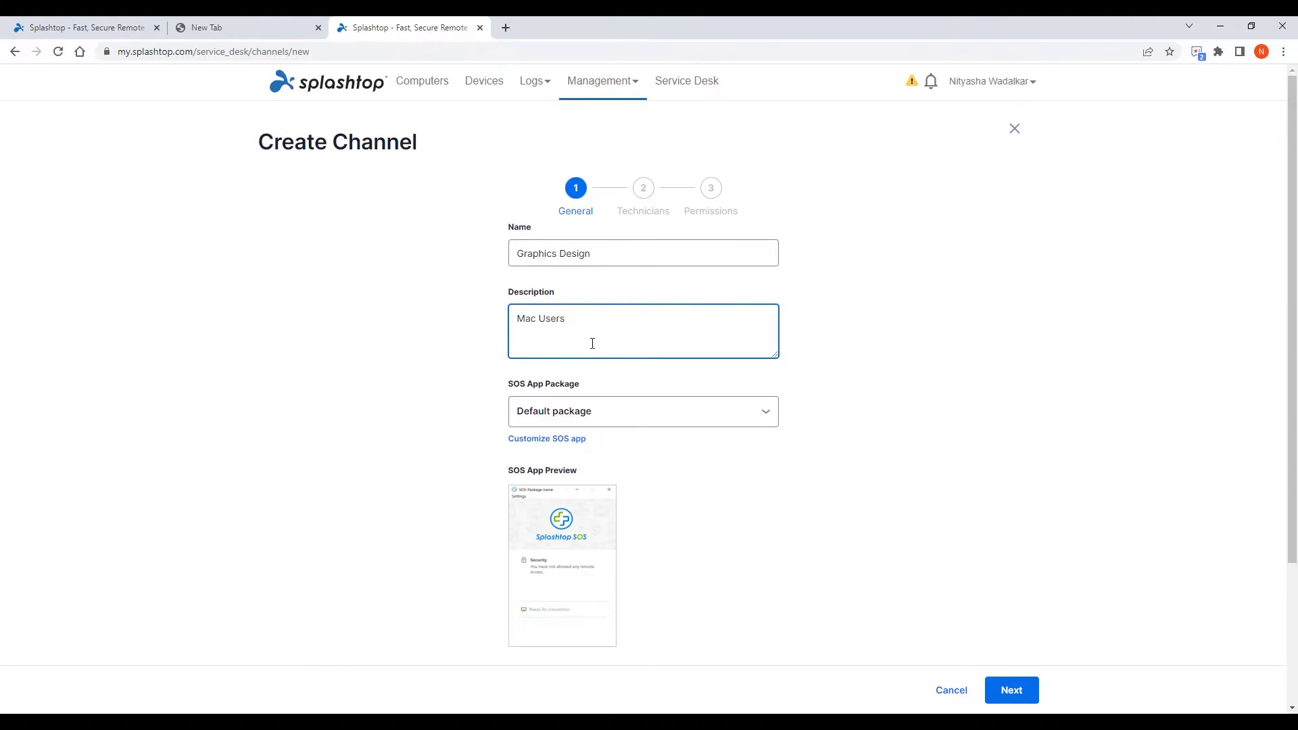
pyautogui.scroll(-5, 594, 344)
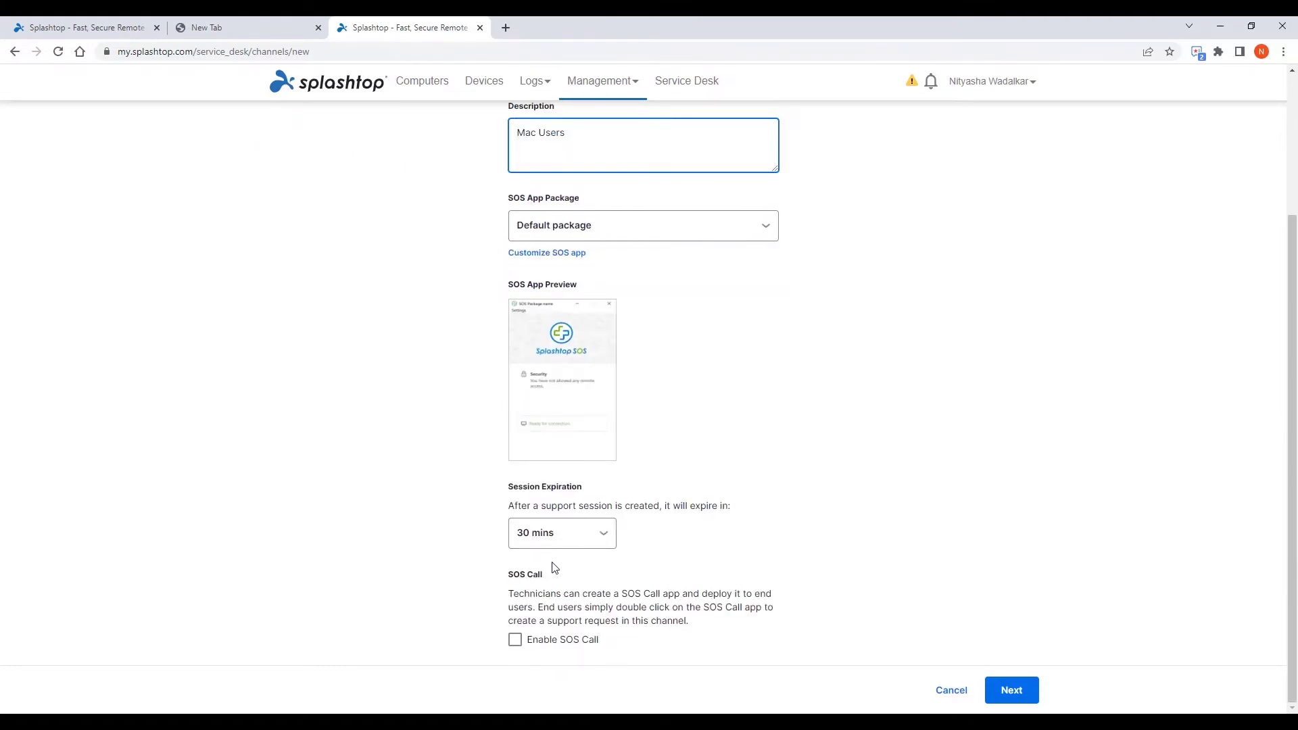
pyautogui.click(515, 641)
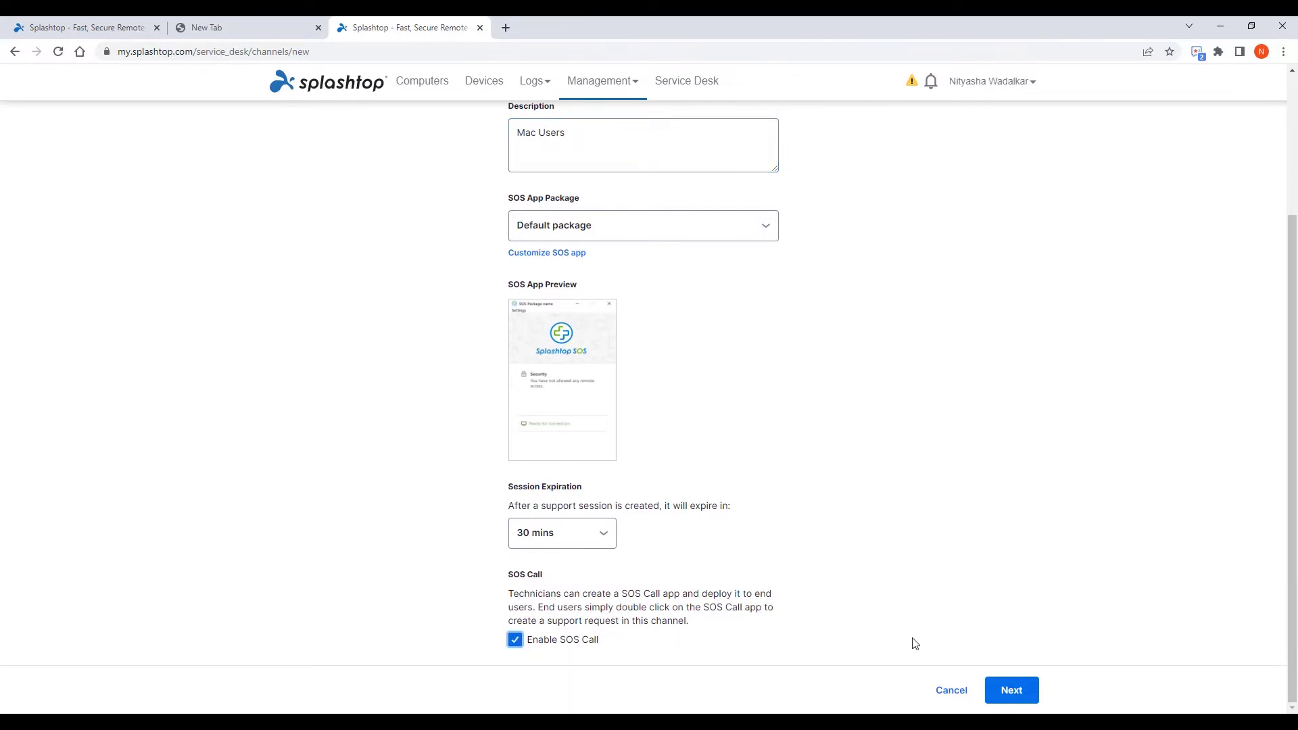
# - Assign the Mac Experts technician group to Graphics Design with Channel Manager permission
pyautogui.click(1007, 704)
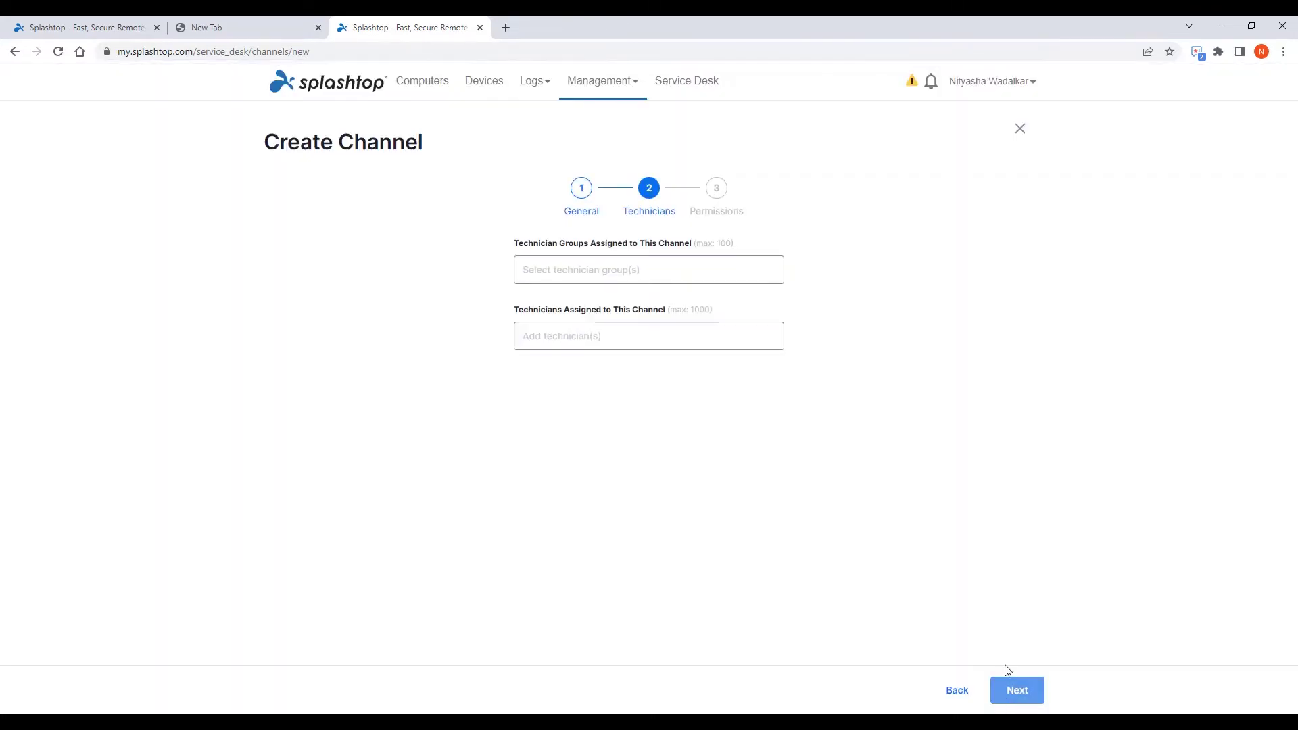
pyautogui.click(588, 274)
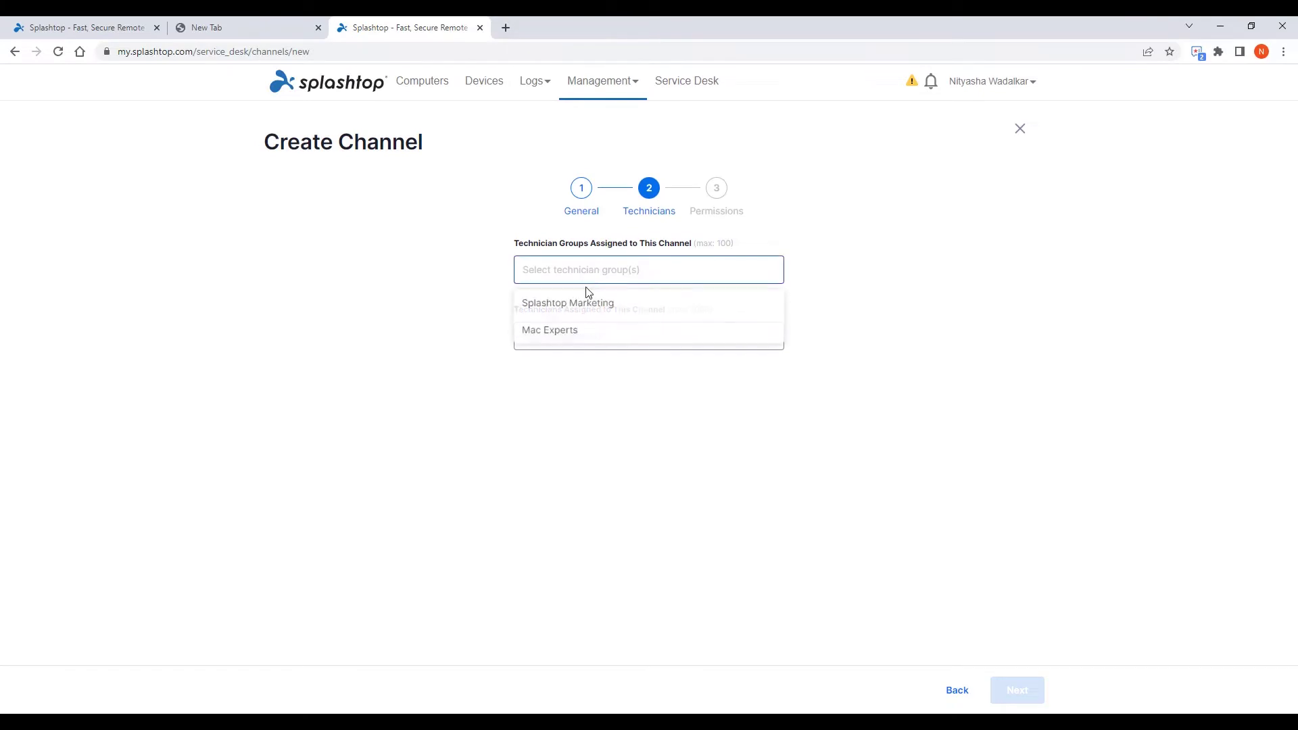
pyautogui.click(575, 334)
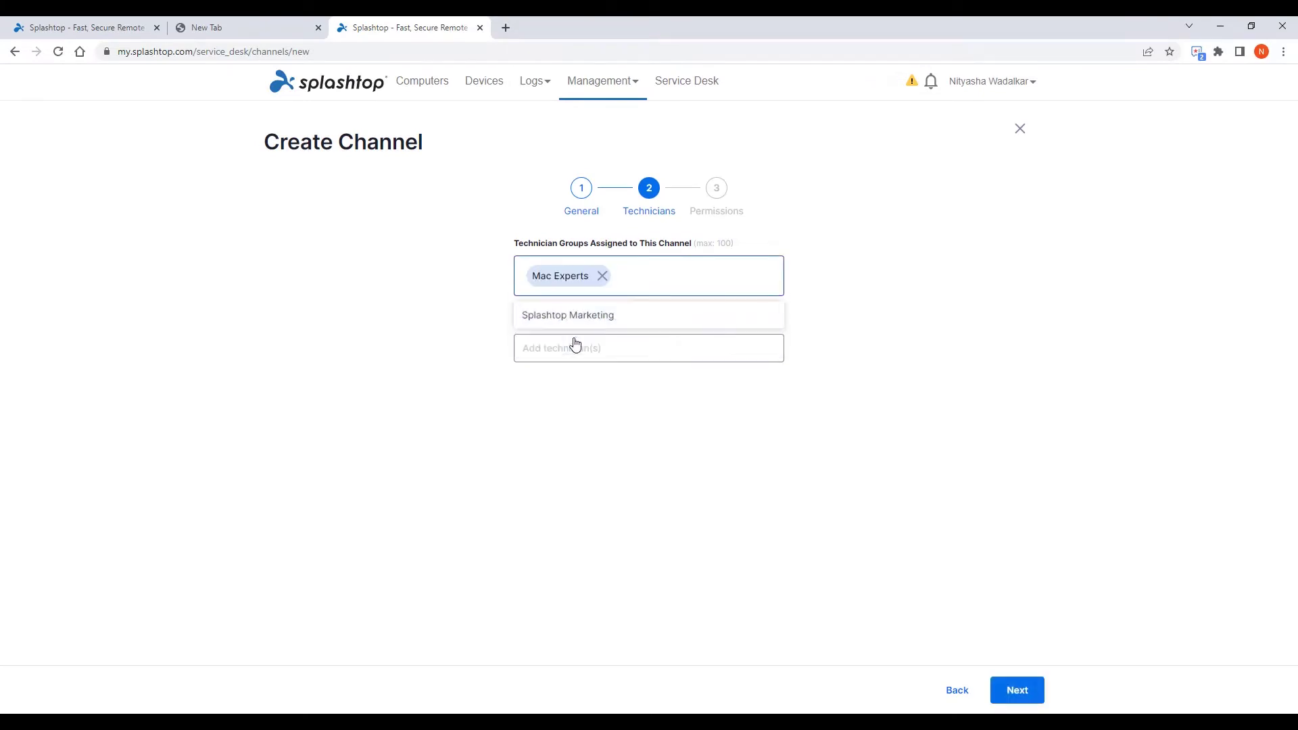
pyautogui.click(583, 397)
pyautogui.click(1019, 695)
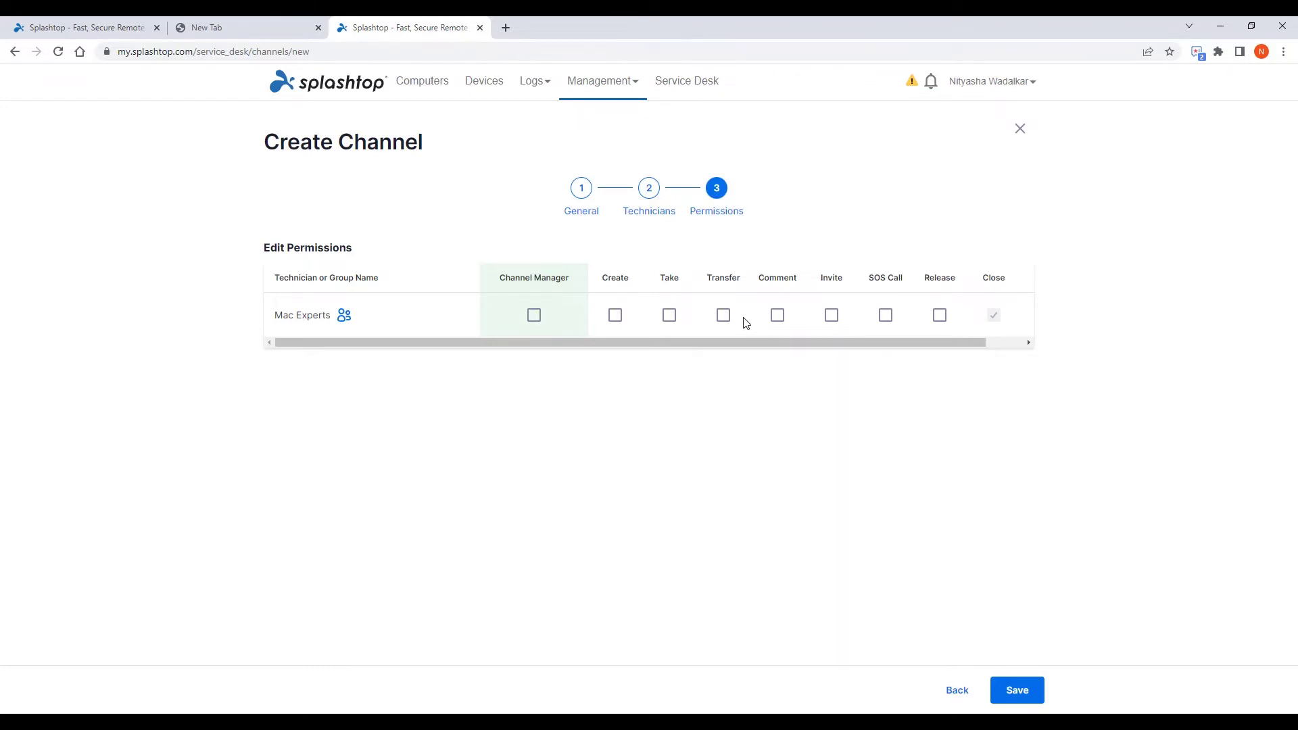
pyautogui.click(533, 318)
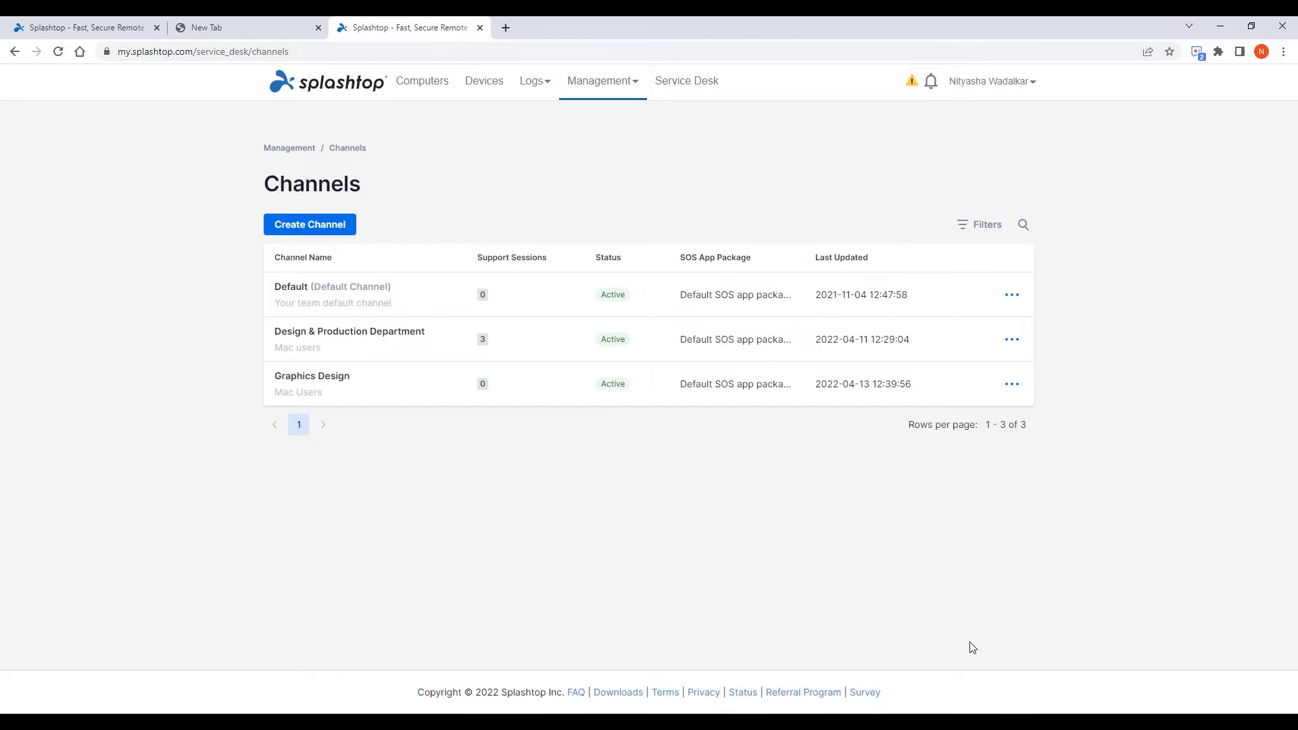
# - Create a new Graphics Design support session under the customer's name and copy its session link
pyautogui.click(659, 83)
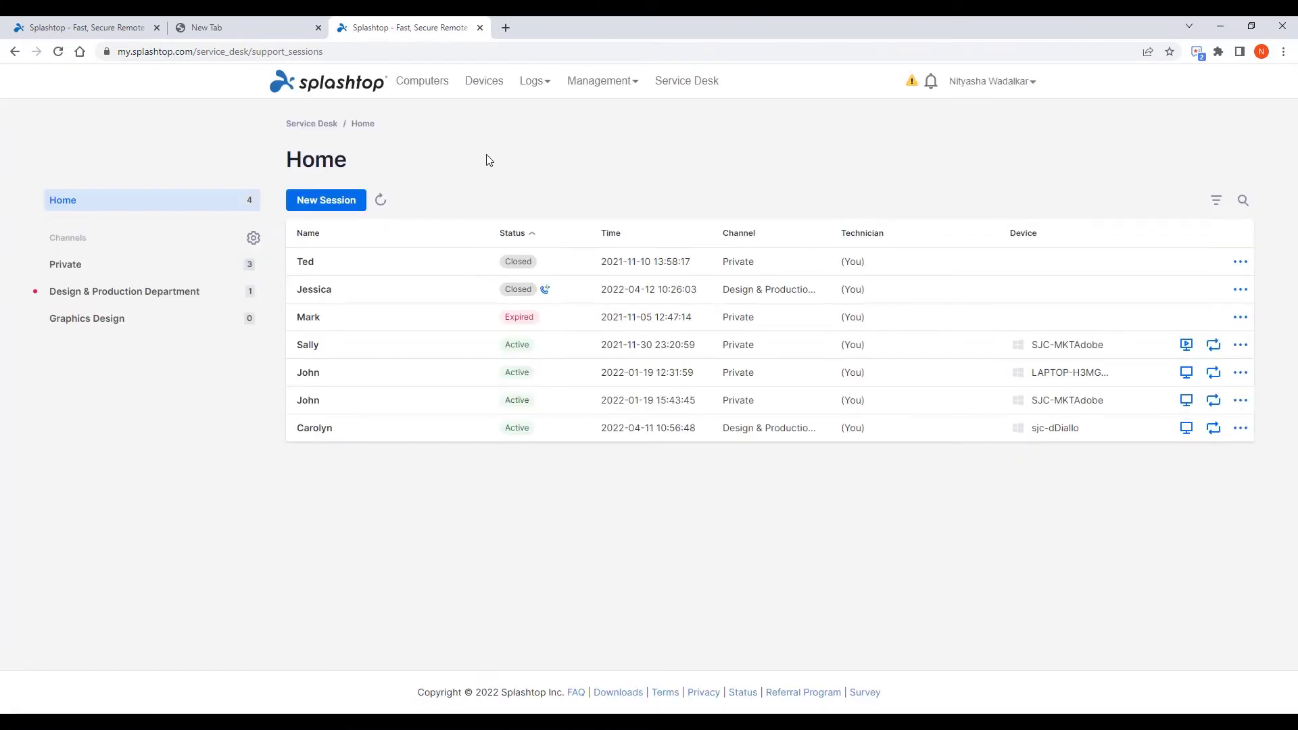
pyautogui.click(132, 327)
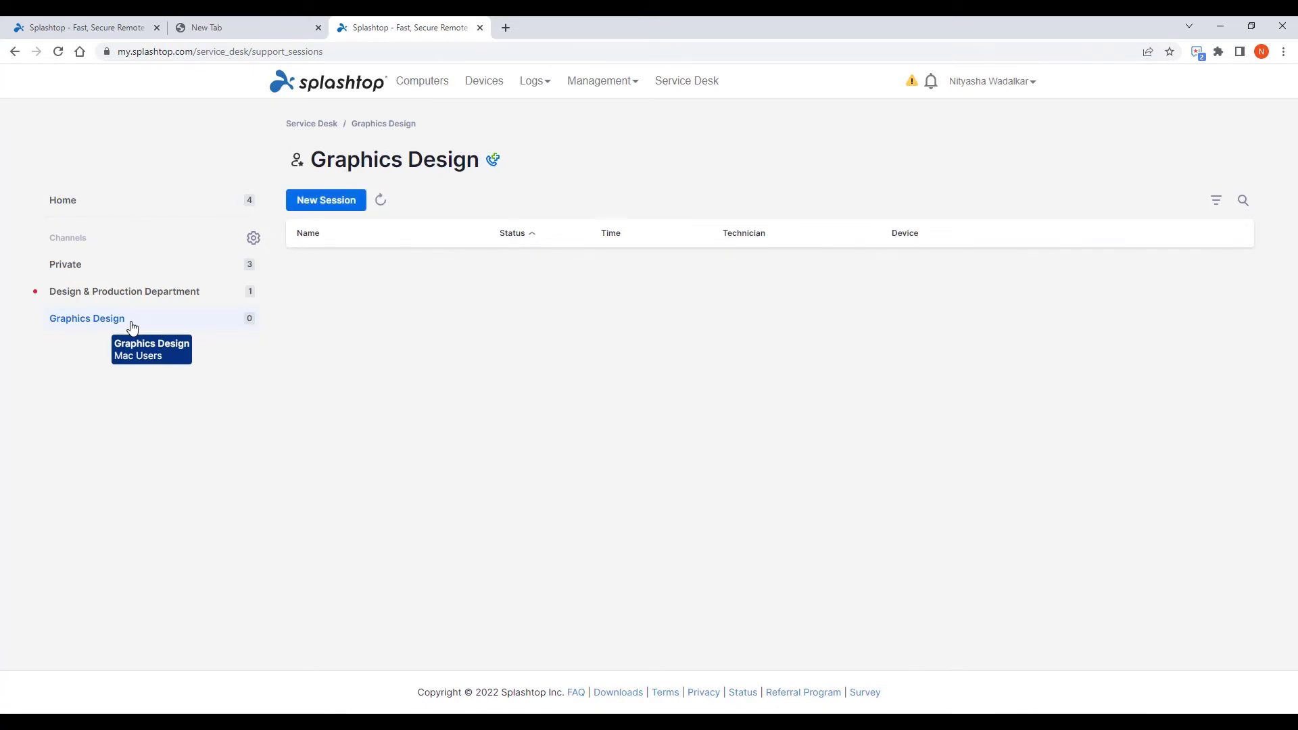
pyautogui.click(357, 203)
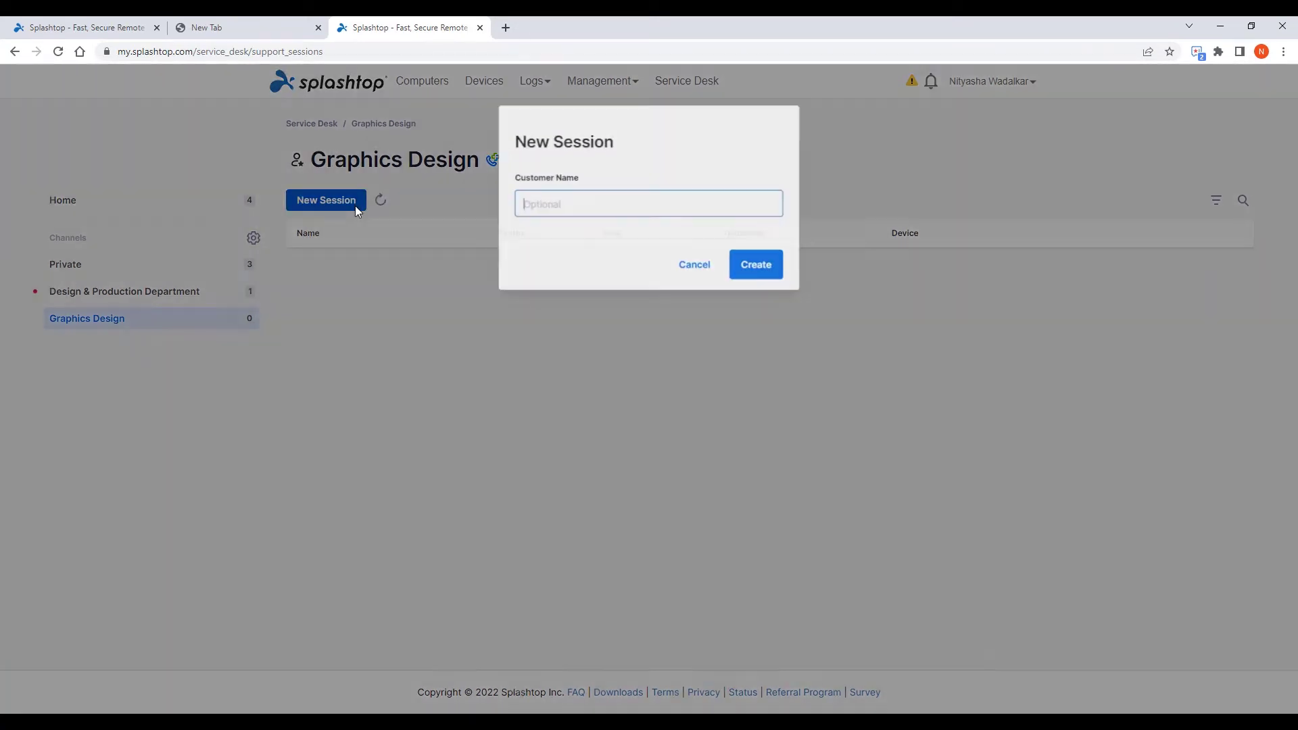
pyautogui.write('Sally')
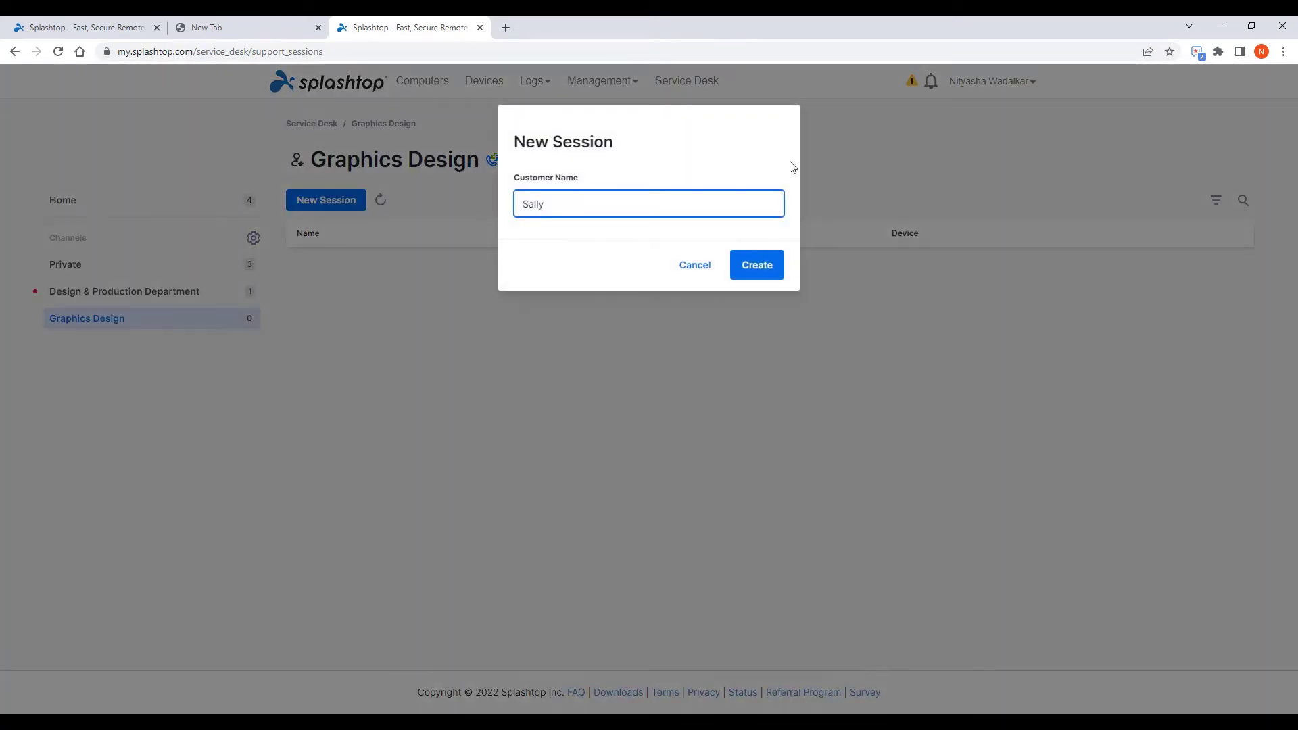
pyautogui.click(771, 267)
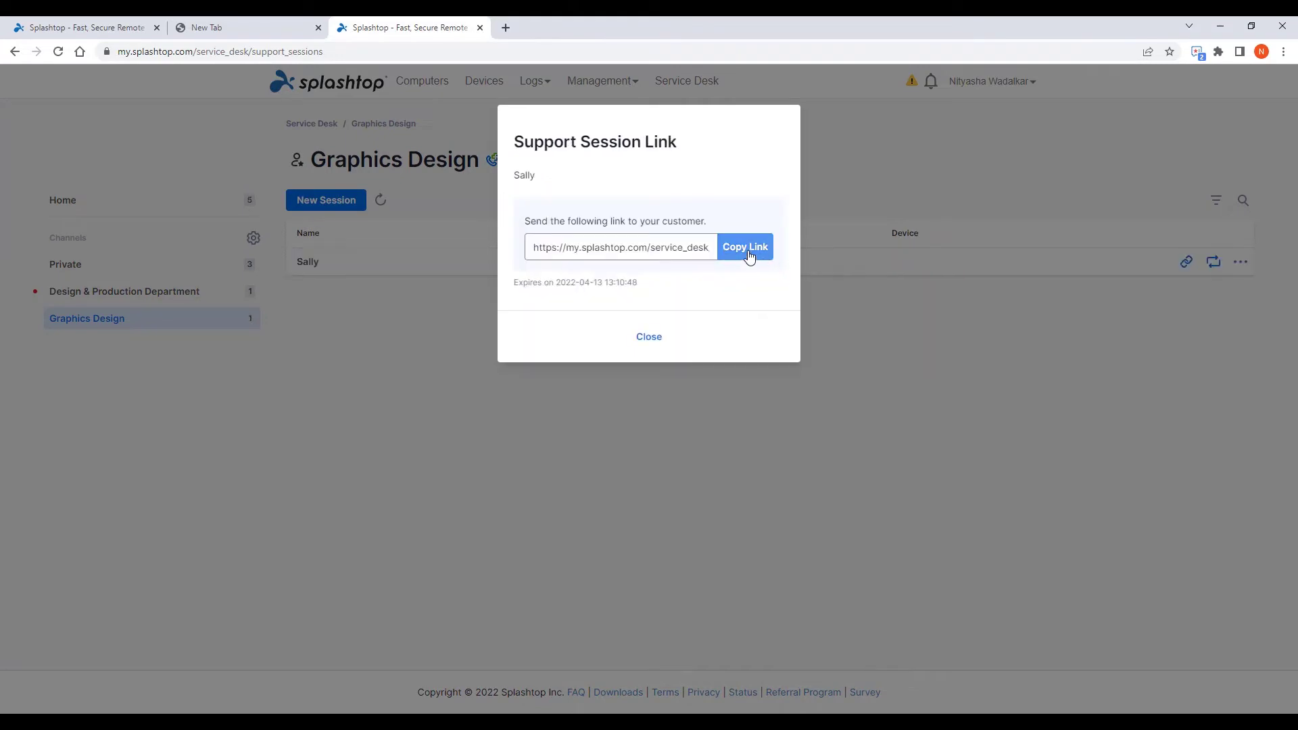
pyautogui.click(748, 251)
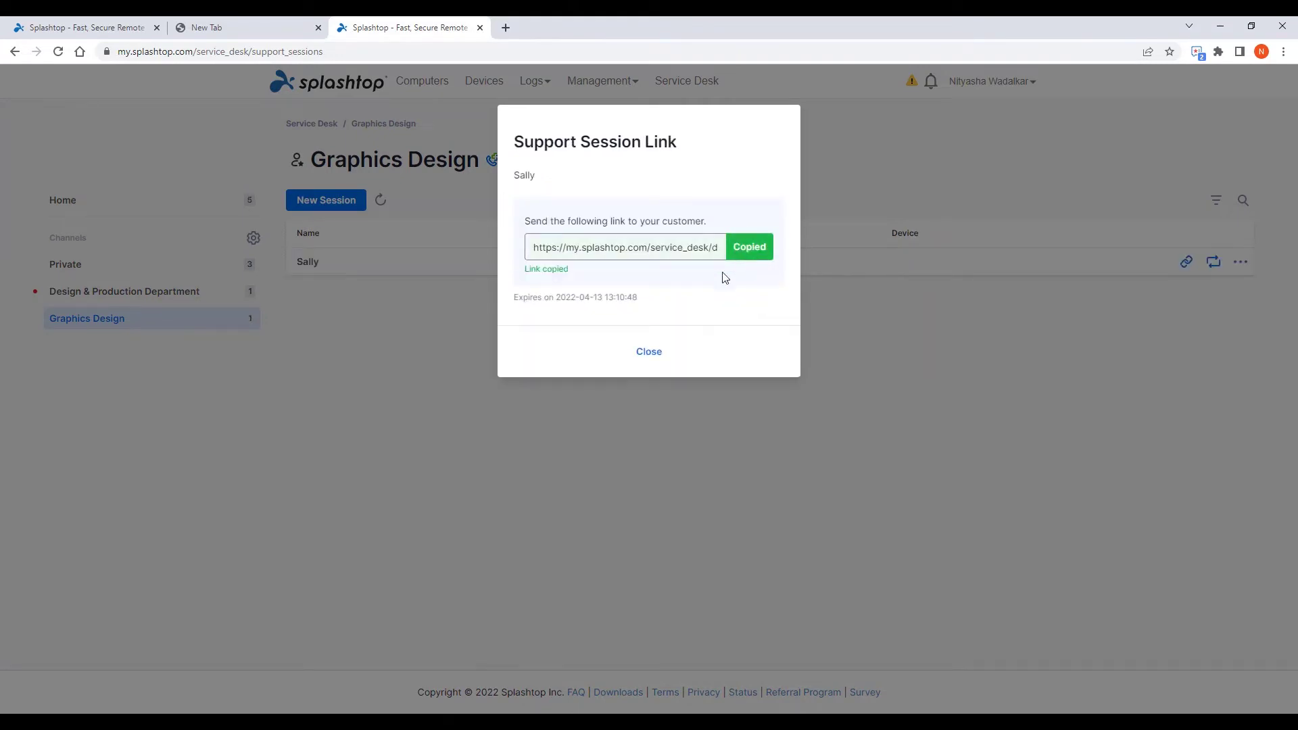
pyautogui.click(658, 345)
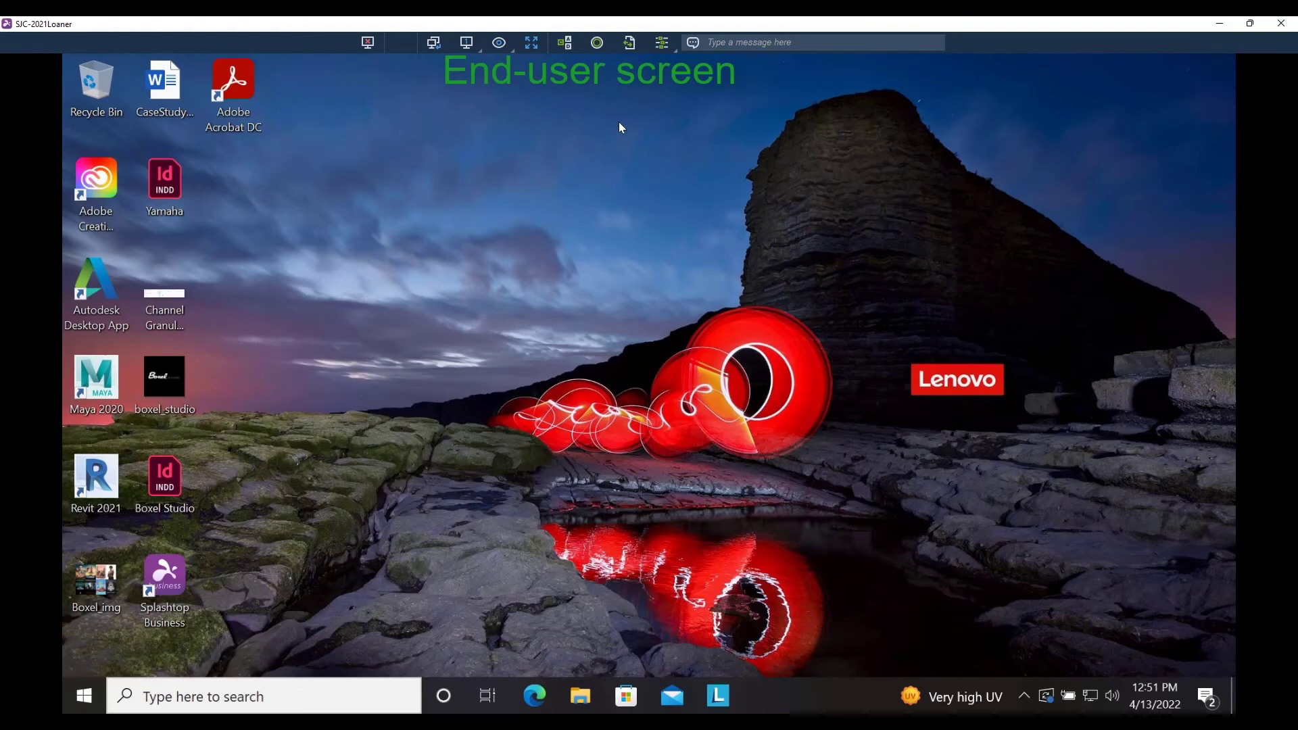
# - On the end user's computer, load the copied session link in Edge
pyautogui.click(534, 695)
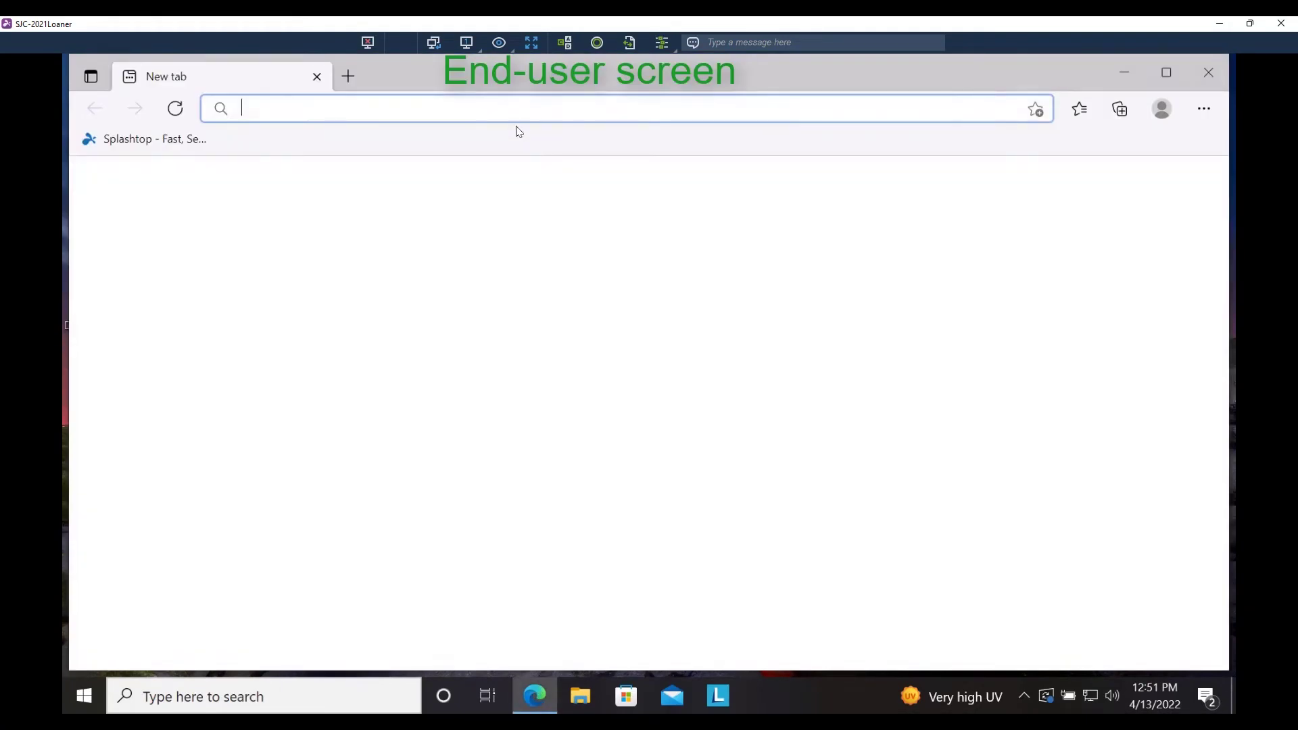
pyautogui.hotkey('ctrl', 'v')
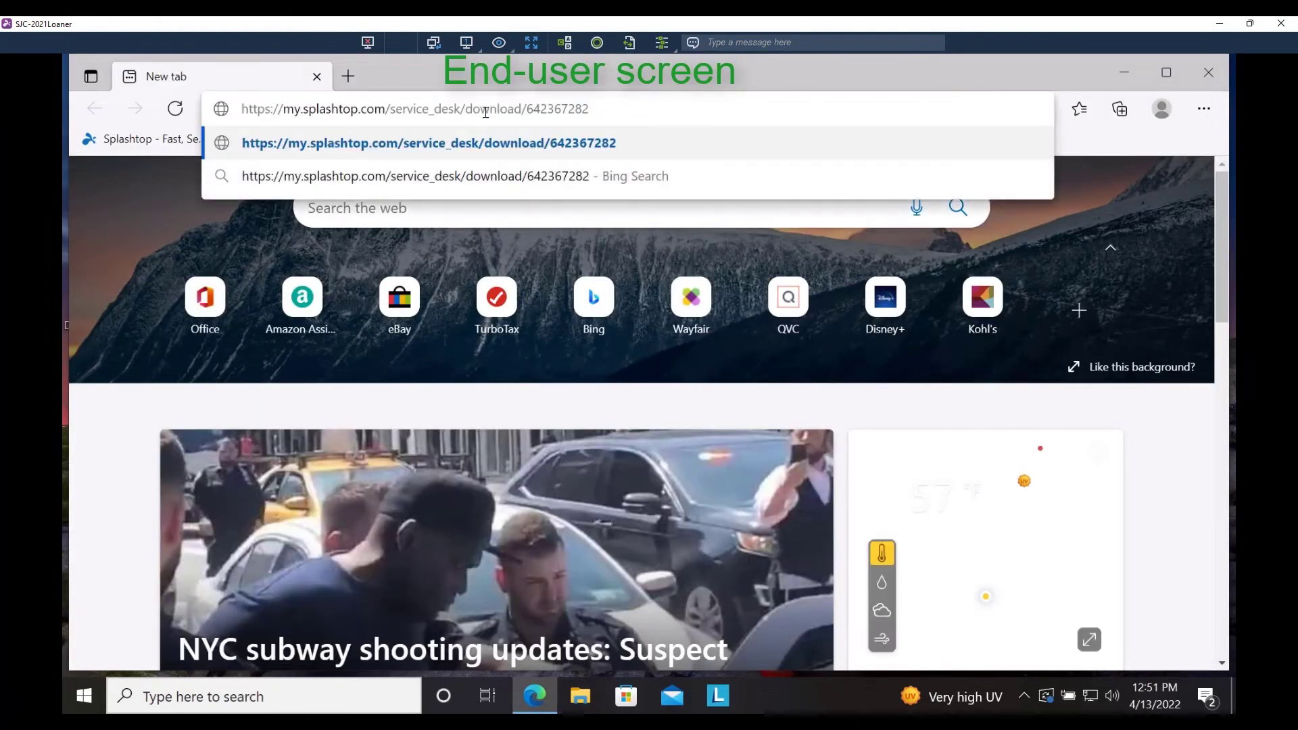
pyautogui.press('Return')
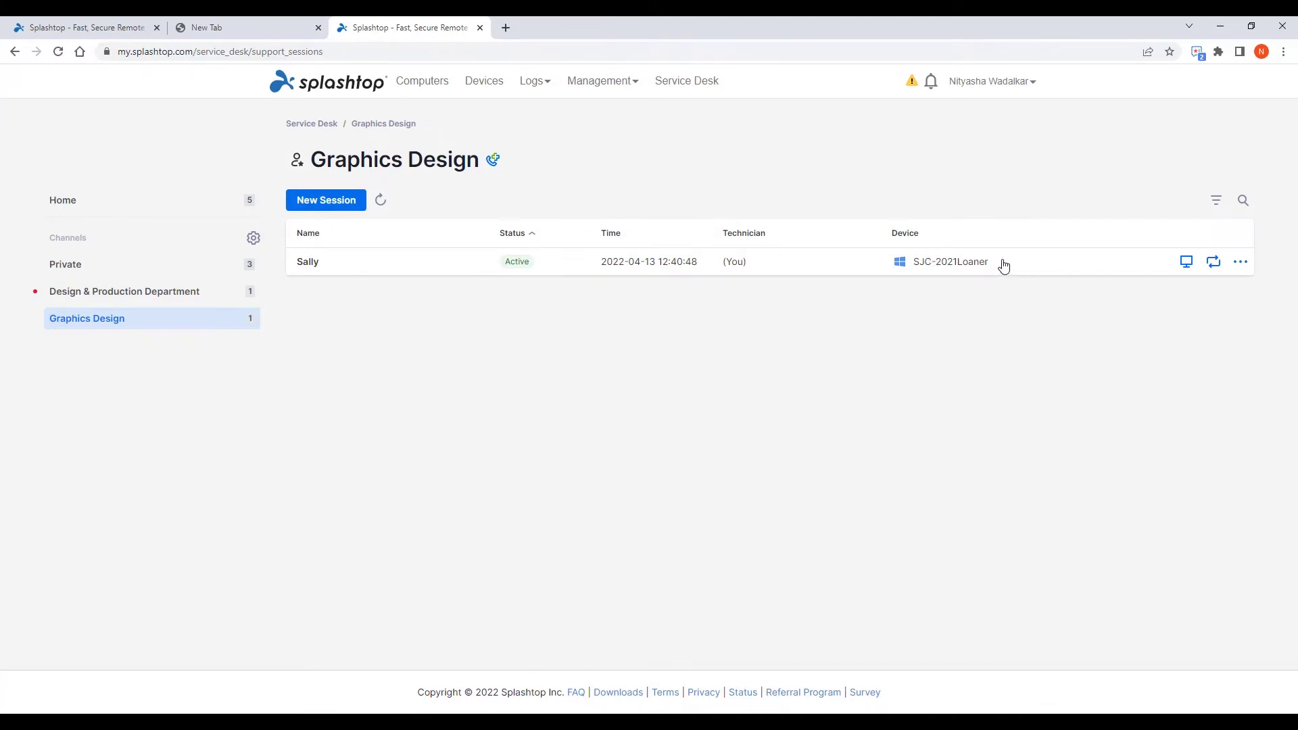
# - Check the active session's Device Info, then launch a remote session to the customer's computer
pyautogui.click(974, 264)
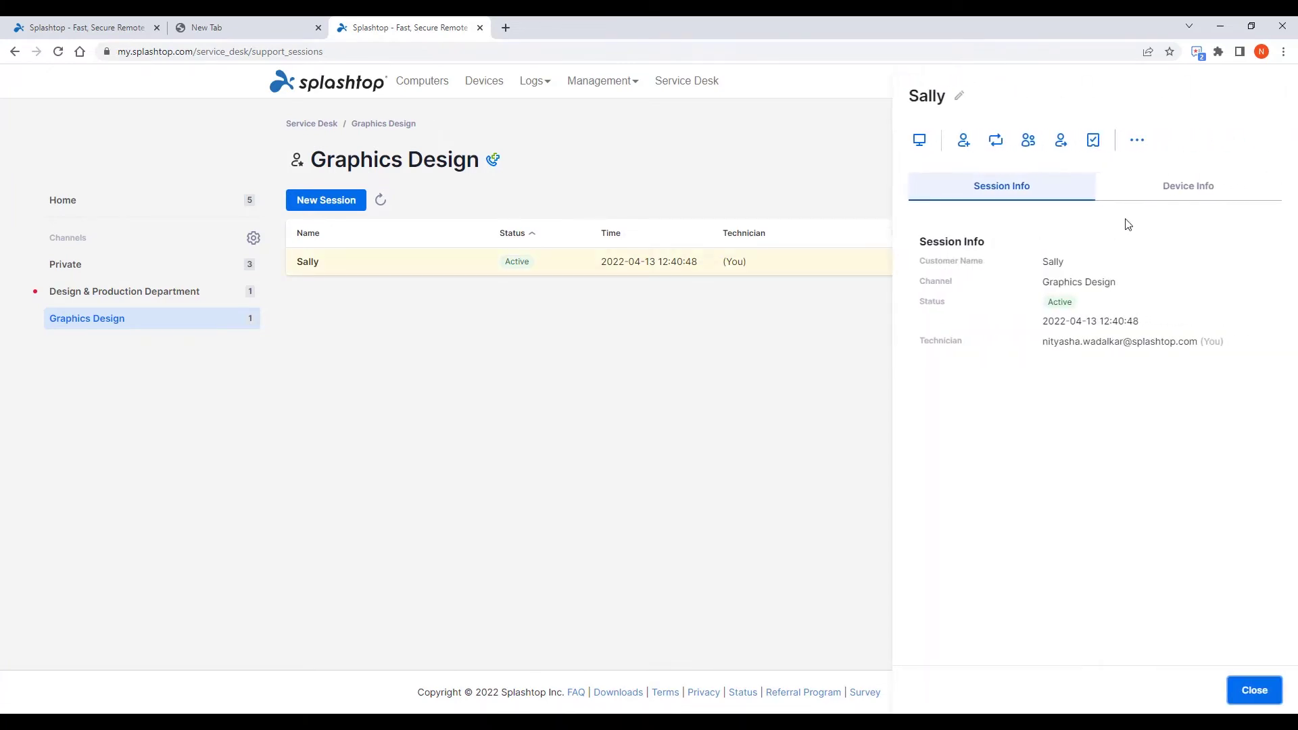
pyautogui.click(1170, 187)
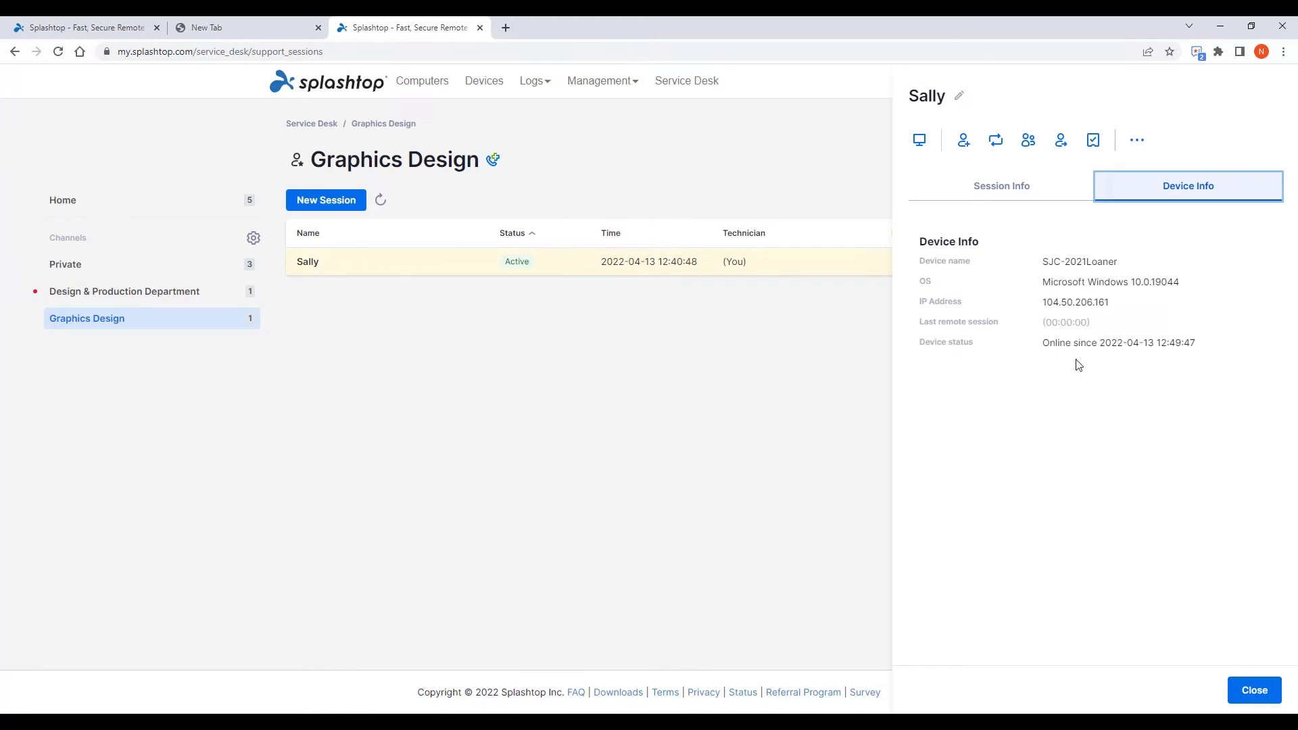
pyautogui.click(1249, 697)
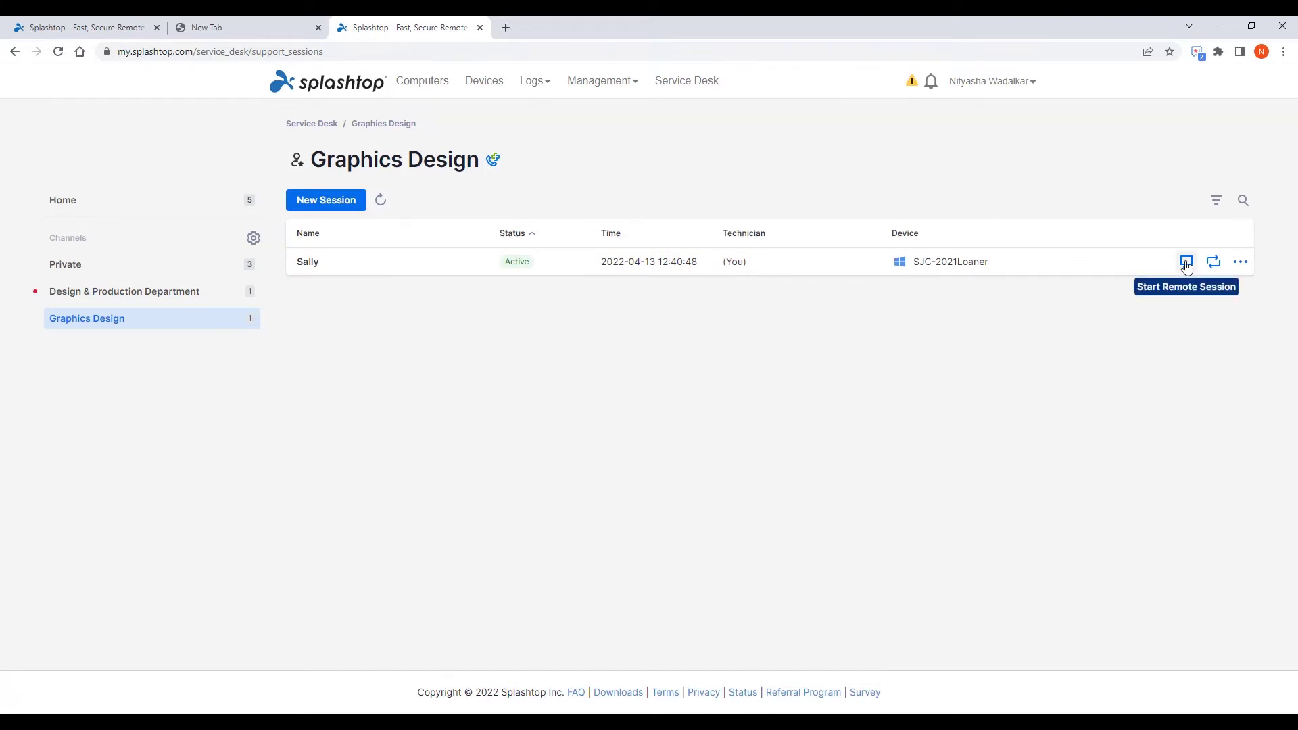
pyautogui.click(1187, 265)
# - Request and grant remote access, then let the browser open Splashtop Business to connect to SJC-2021Loaner
pyautogui.click(767, 268)
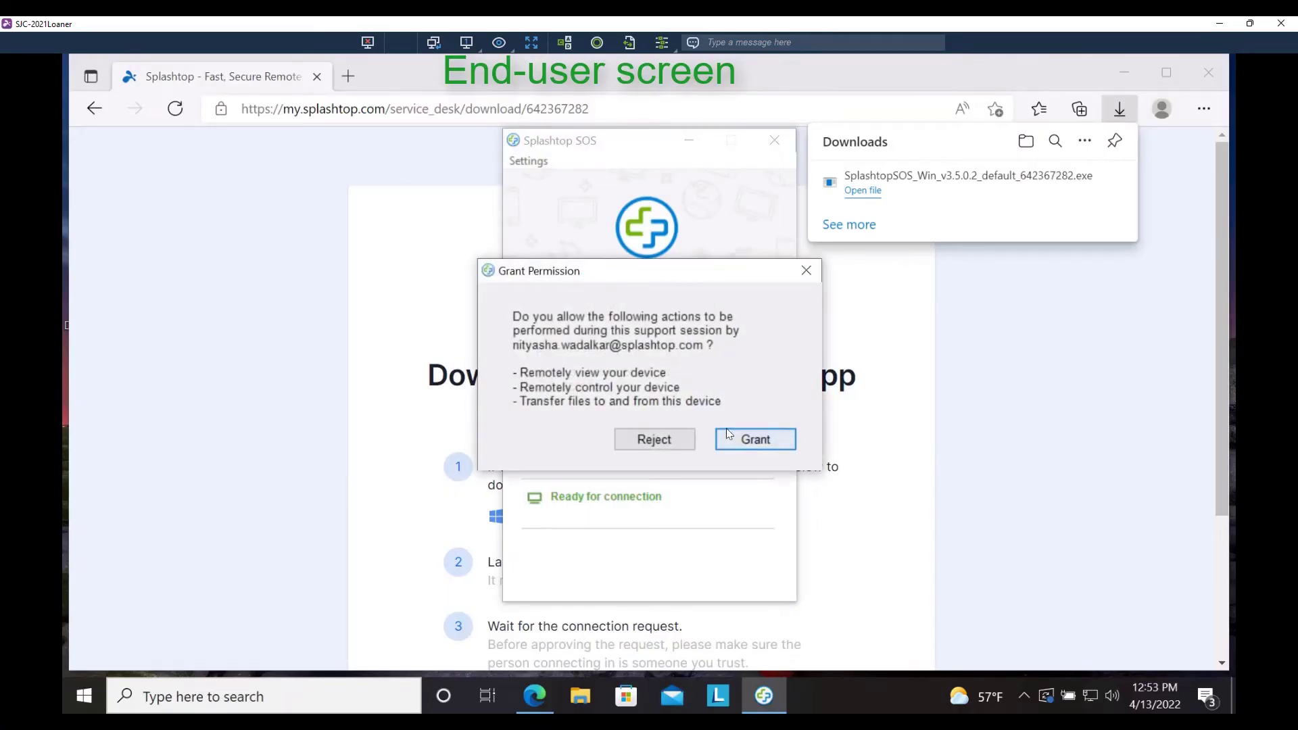
pyautogui.click(741, 443)
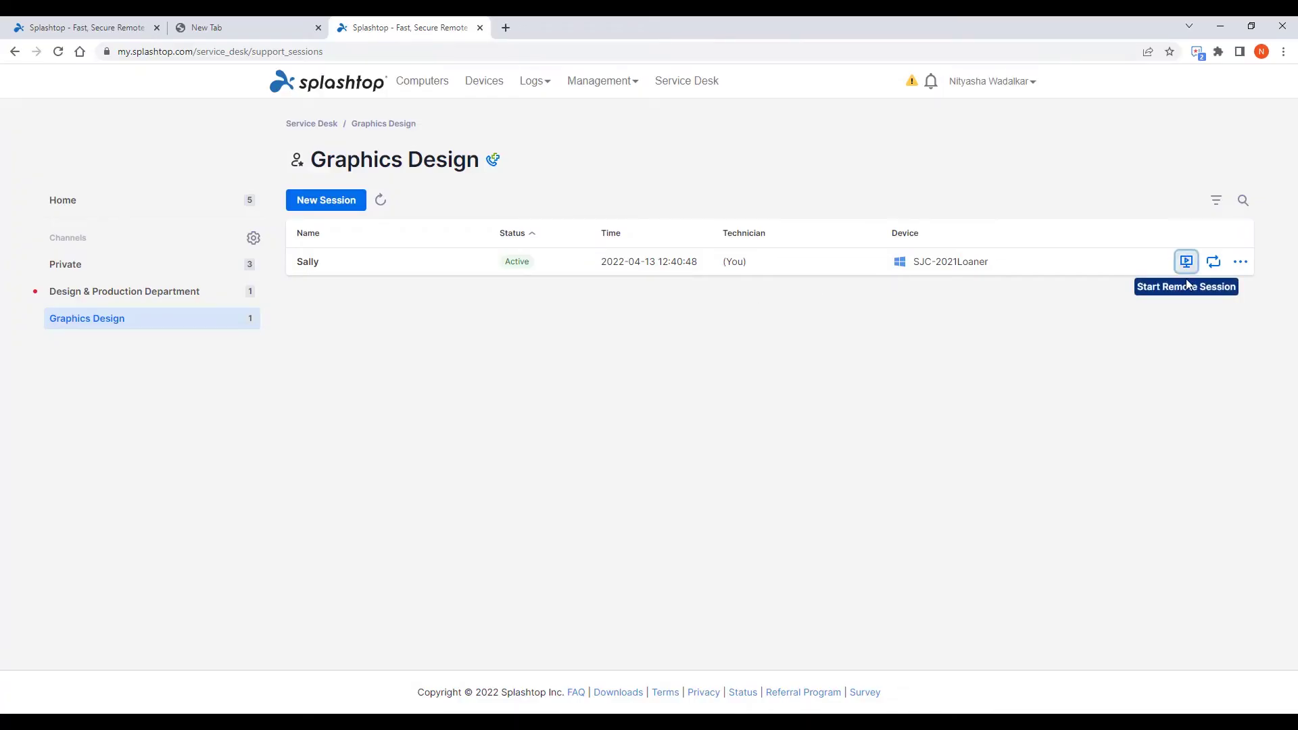
pyautogui.click(1187, 262)
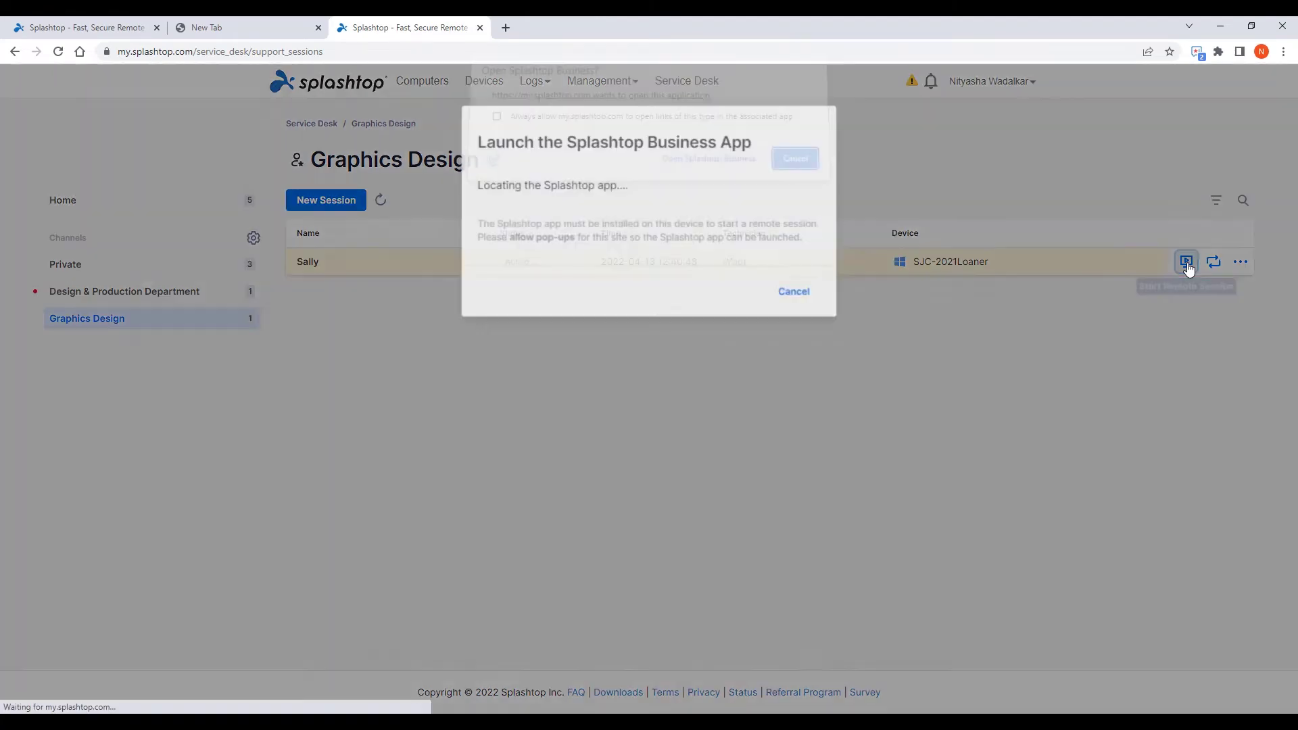
pyautogui.click(724, 168)
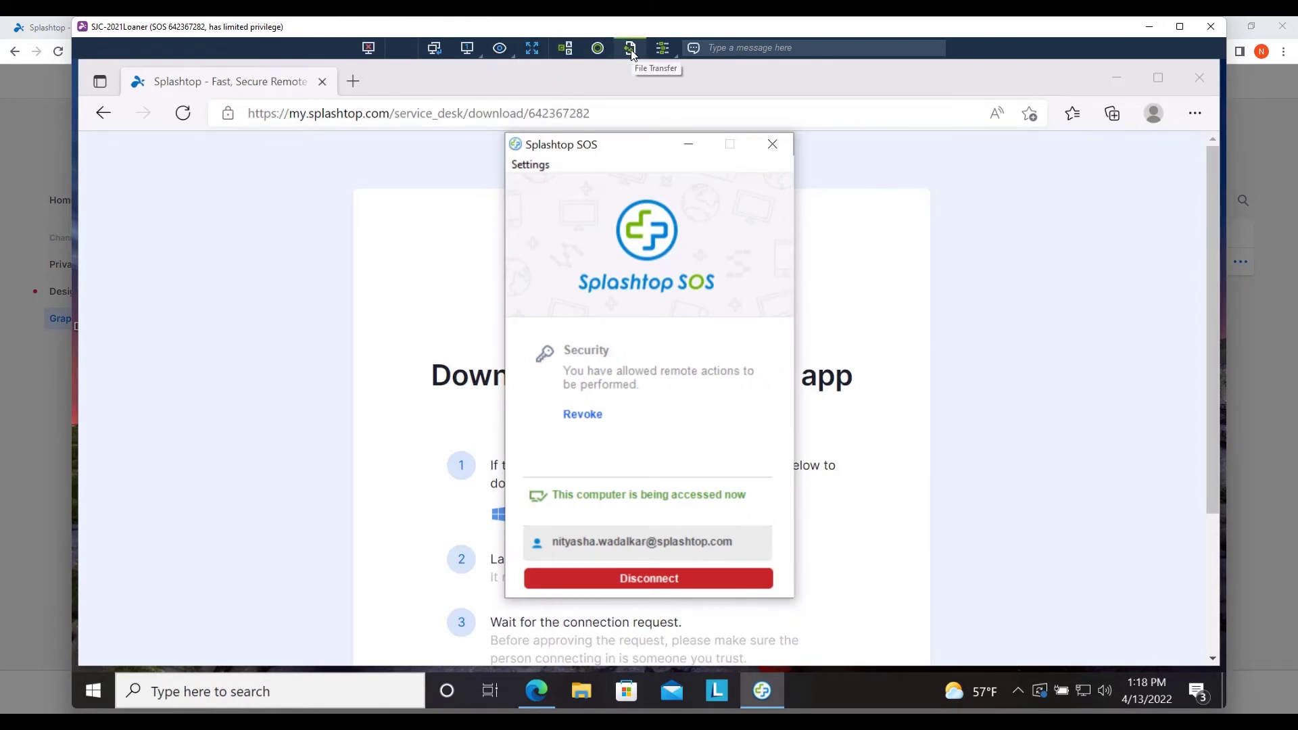
# - Look over the viewer's extra session actions, then disconnect and close the remote viewer
pyautogui.click(663, 48)
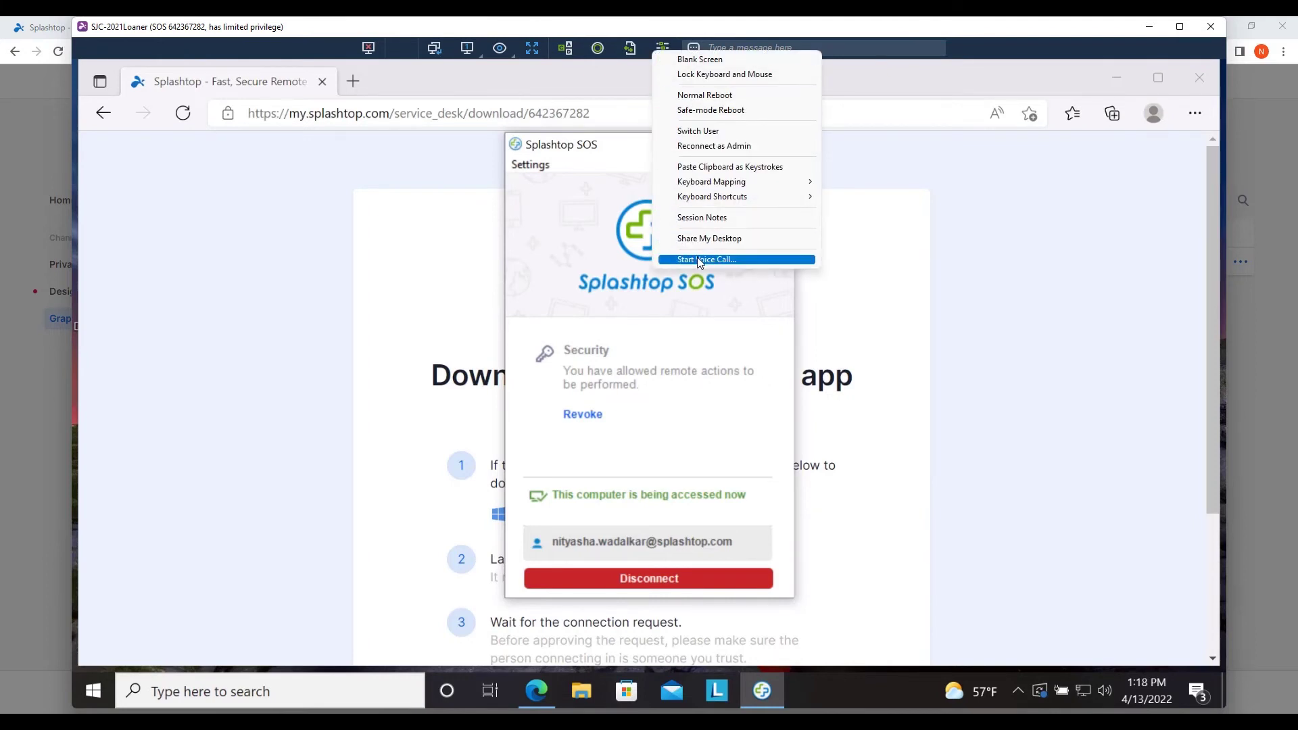
pyautogui.click(368, 52)
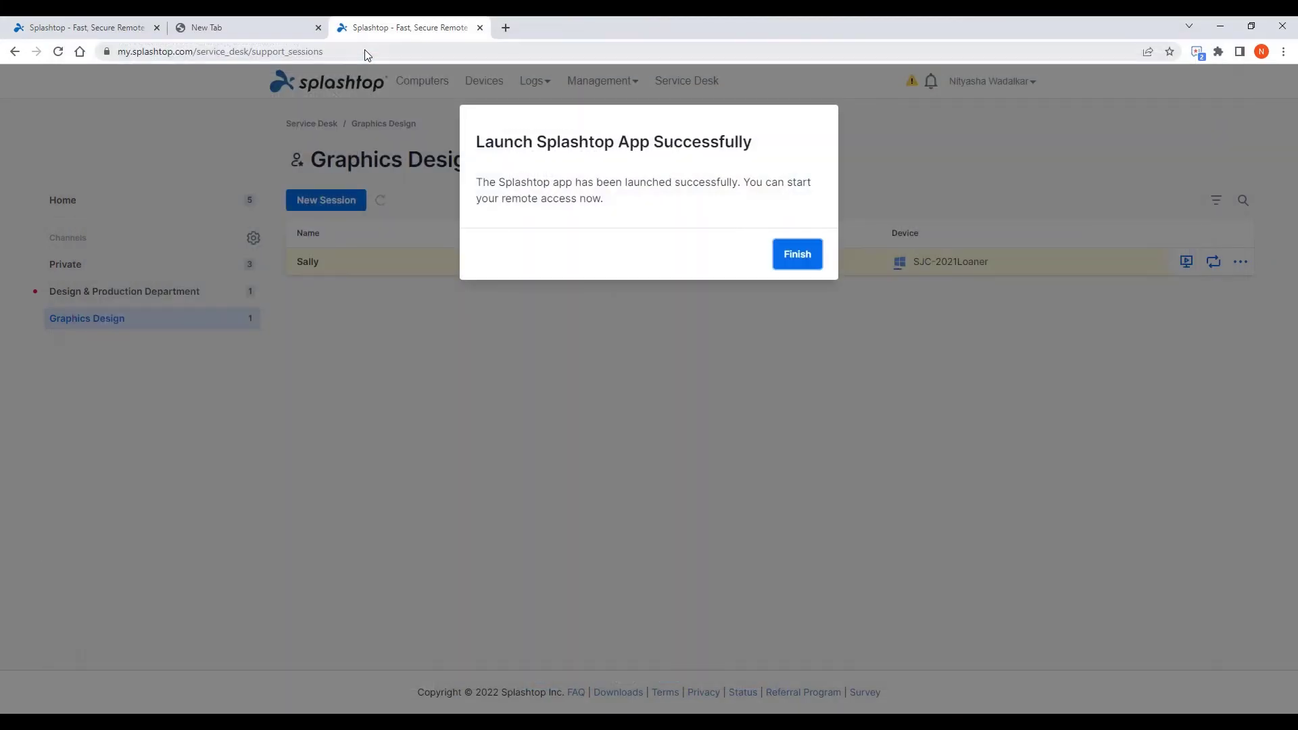
# - Dismiss the launch confirmation, then open the session's Transfer dialog and cancel it
pyautogui.click(799, 255)
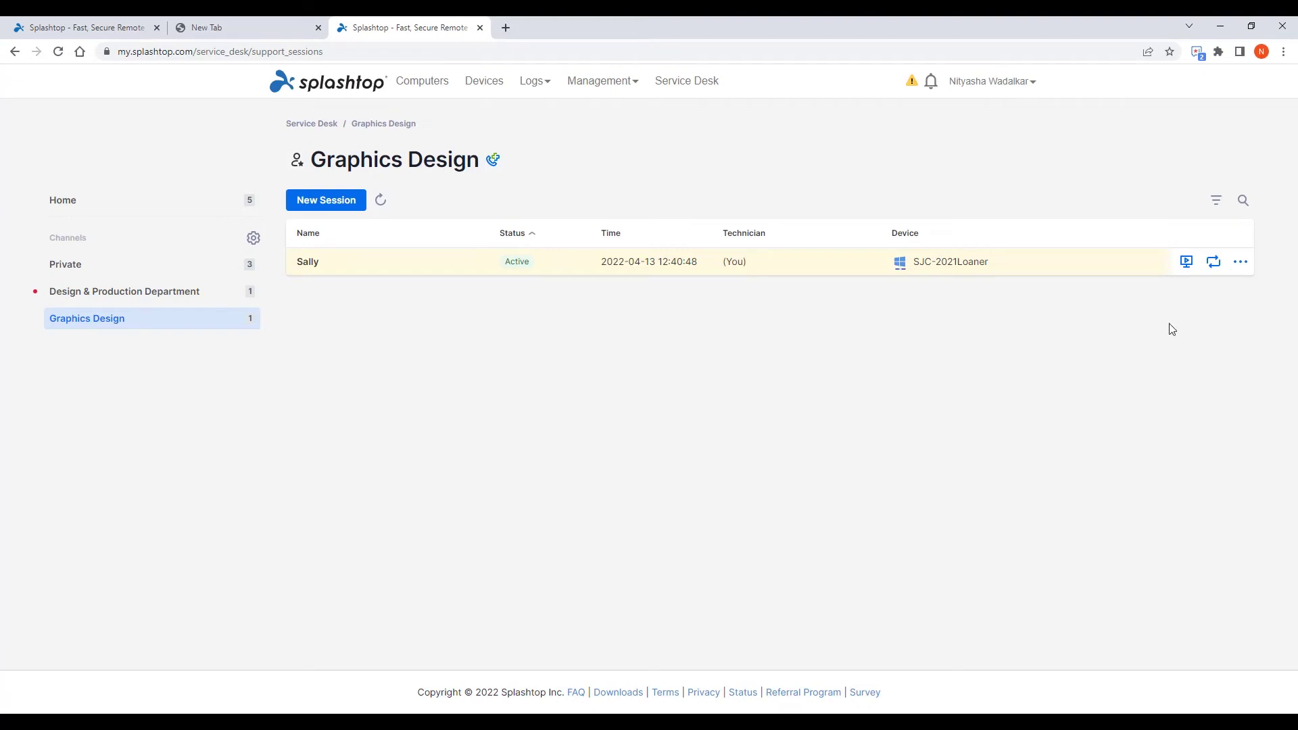
pyautogui.click(1212, 266)
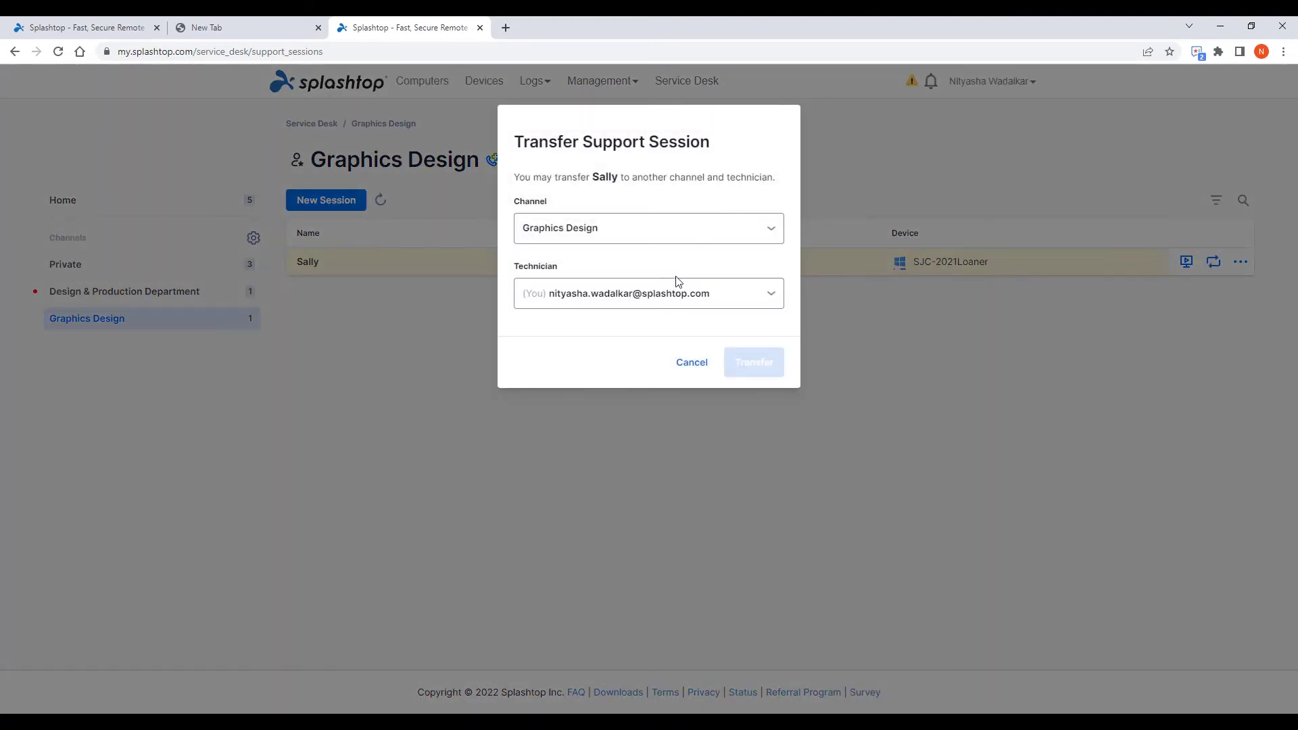
pyautogui.click(692, 363)
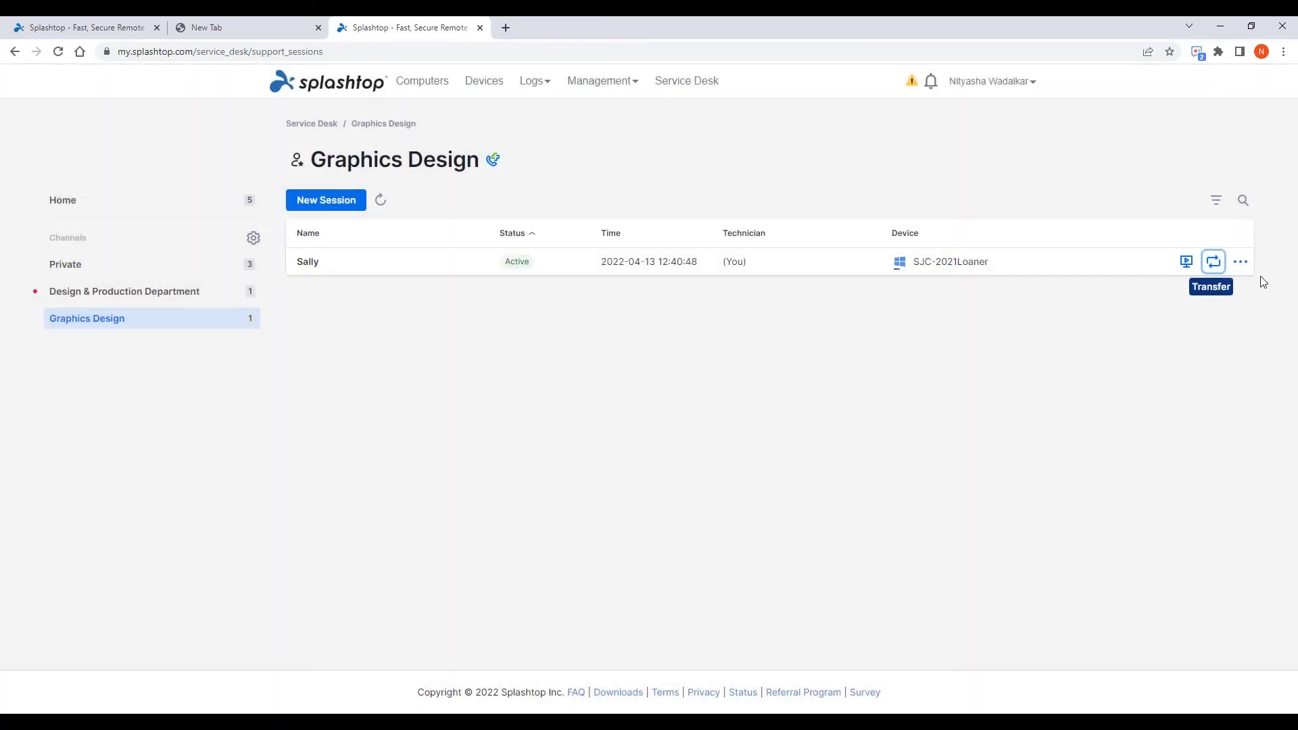
# - Open Invite Other Technicians from the session's more-actions menu and cancel without inviting anyone
pyautogui.click(1241, 262)
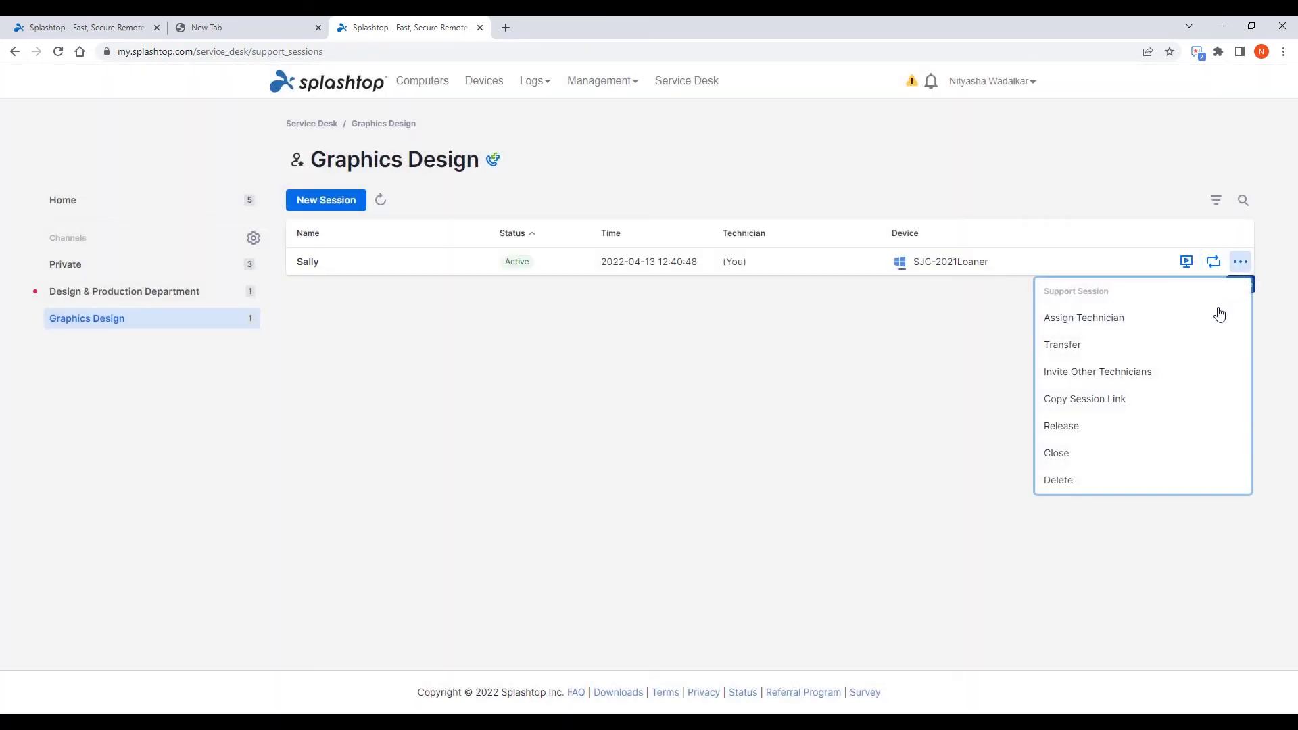
pyautogui.click(1151, 376)
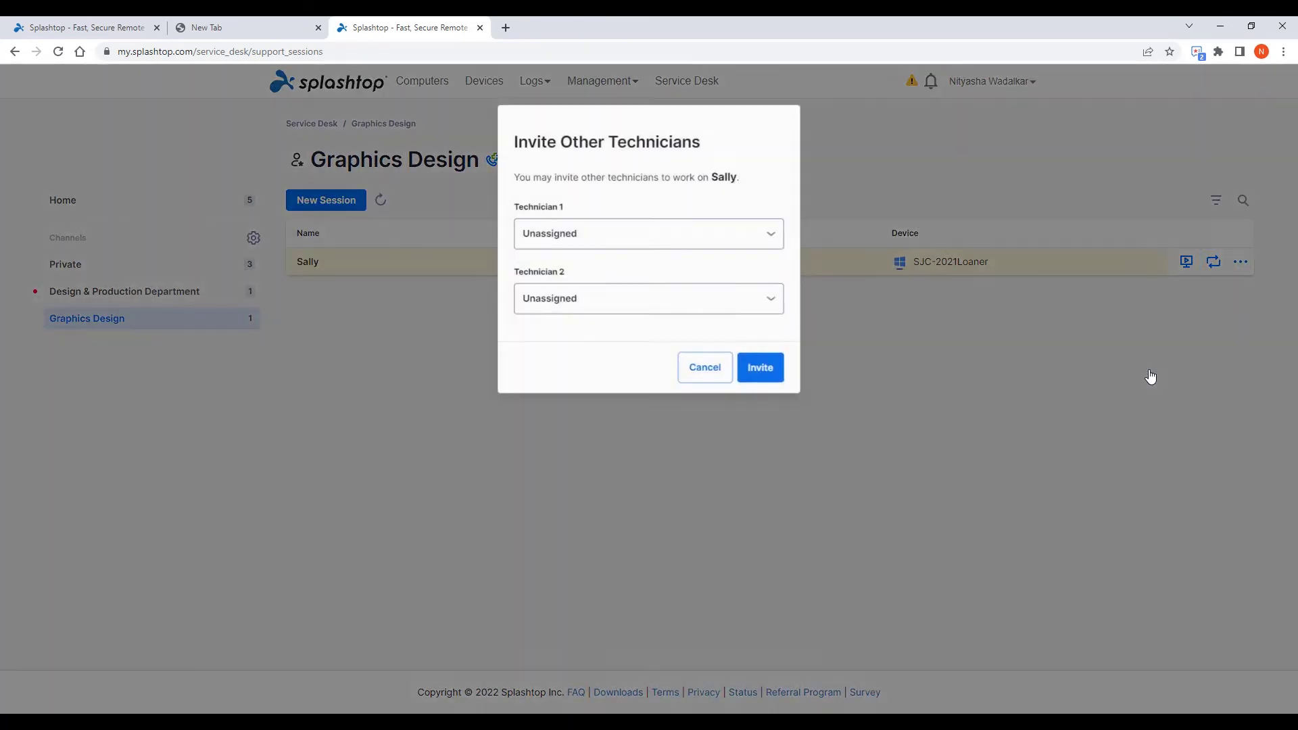
pyautogui.click(708, 371)
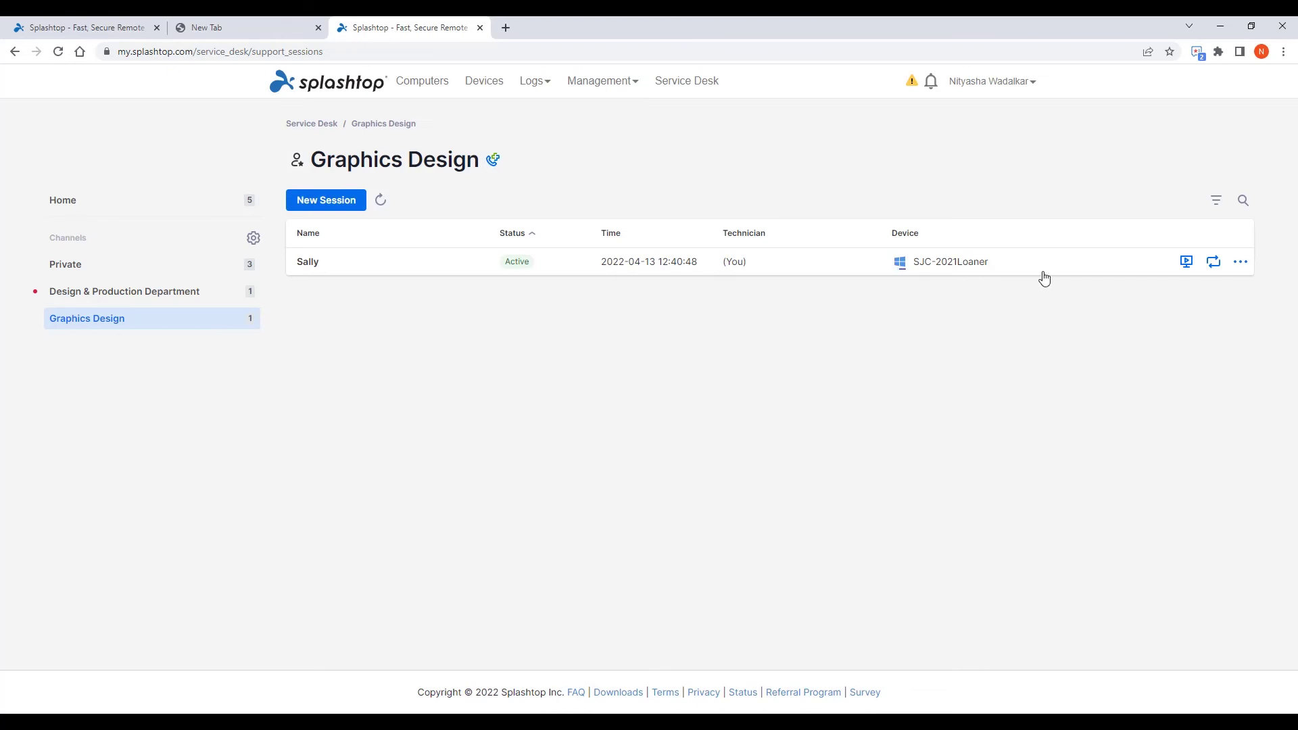
# - Close the customer's Graphics Design support session from its options menu and confirm
pyautogui.click(1235, 266)
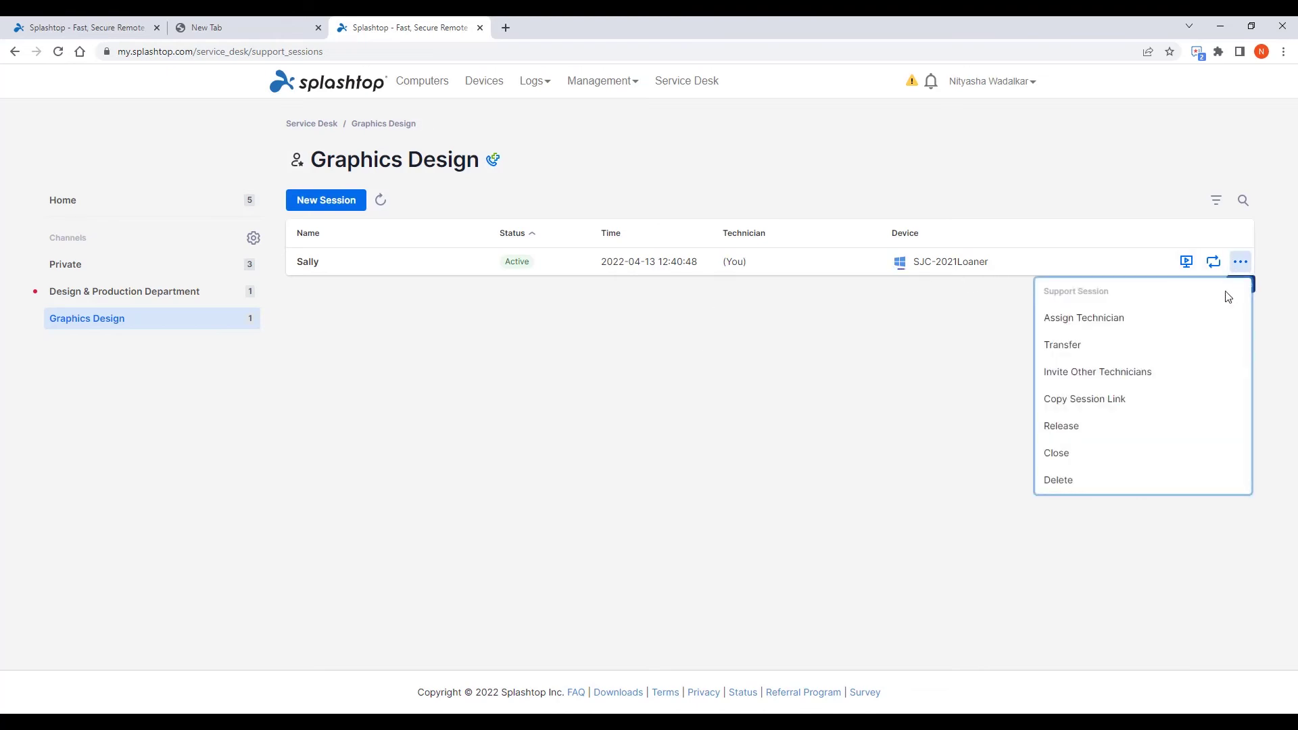
pyautogui.click(1074, 453)
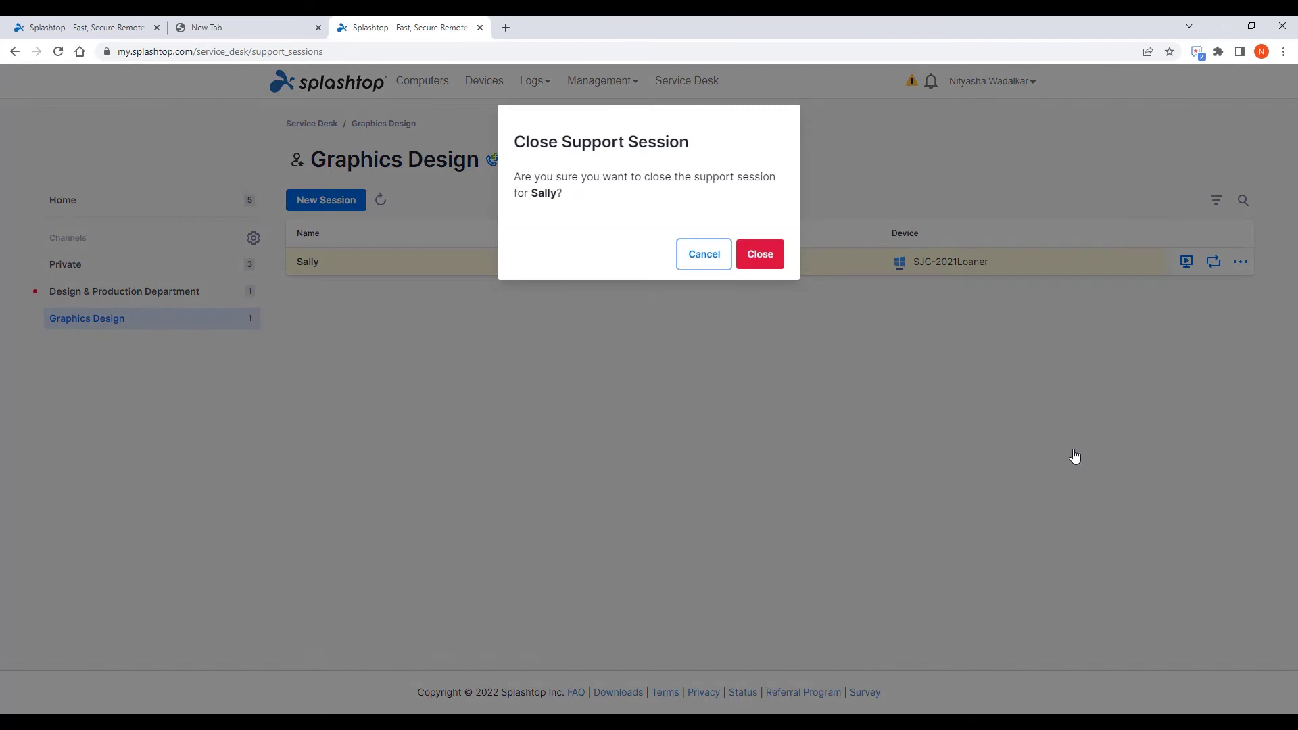
pyautogui.click(767, 255)
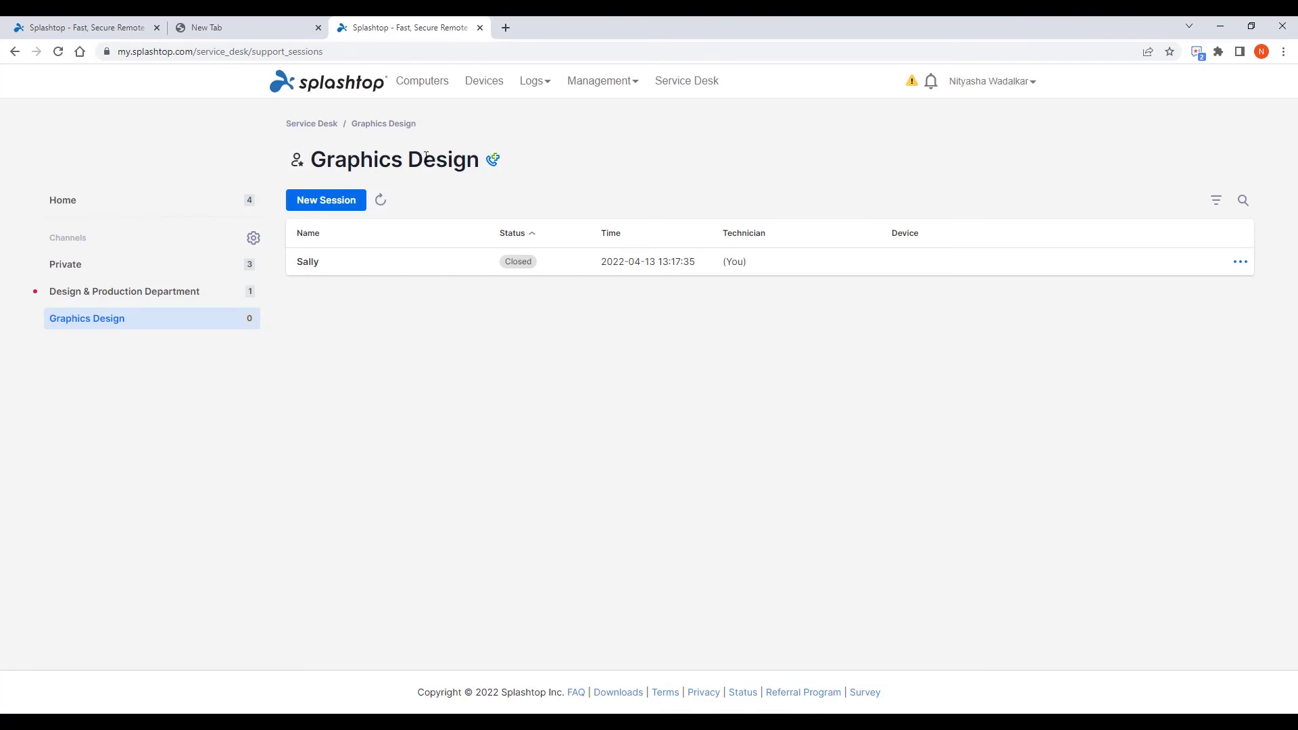
# - Create the 'Help!' SOS Call app with technician left Unassigned, then copy its download link
pyautogui.click(489, 166)
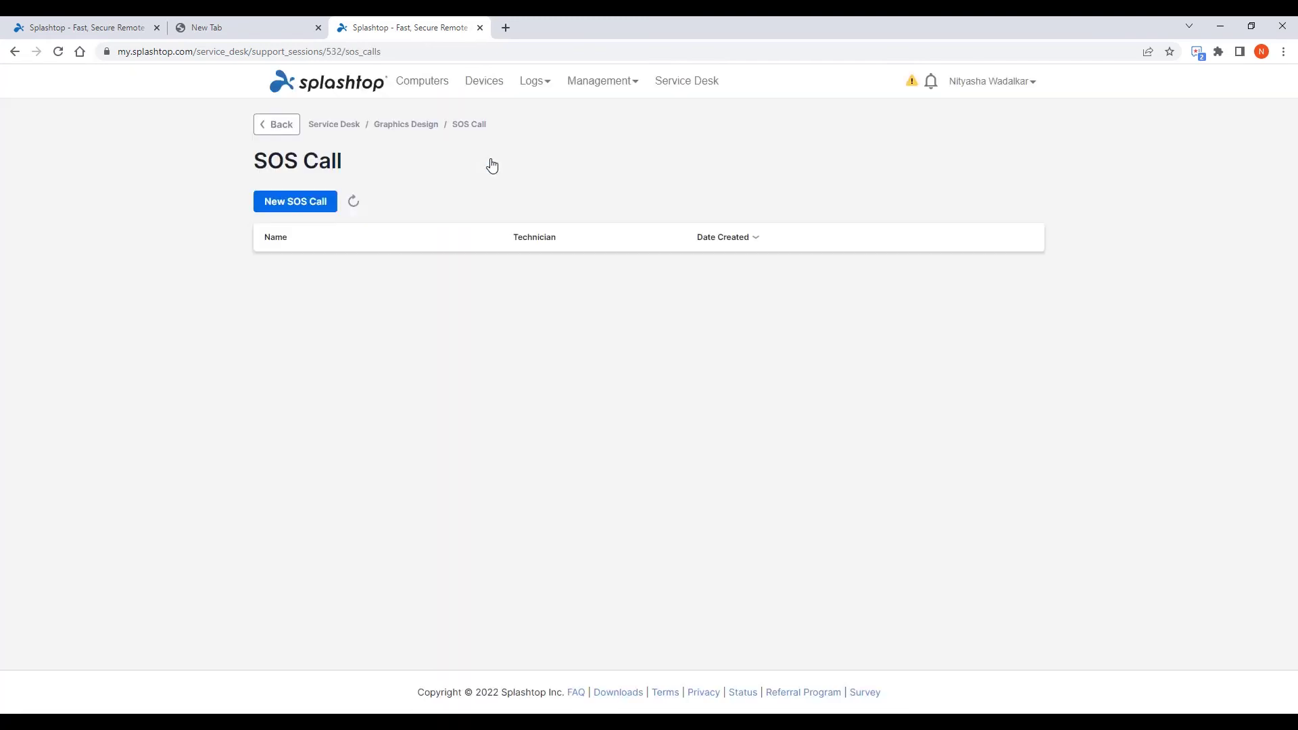
pyautogui.click(319, 204)
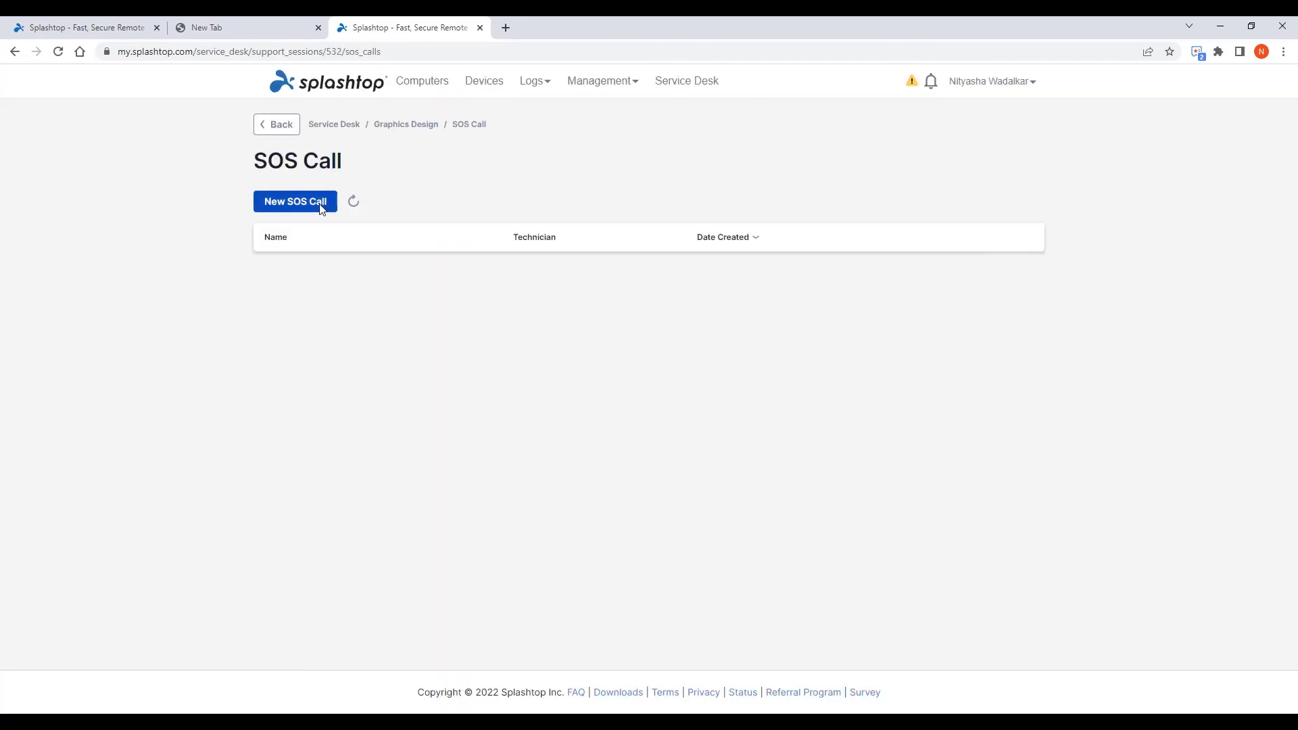
pyautogui.write('Help!')
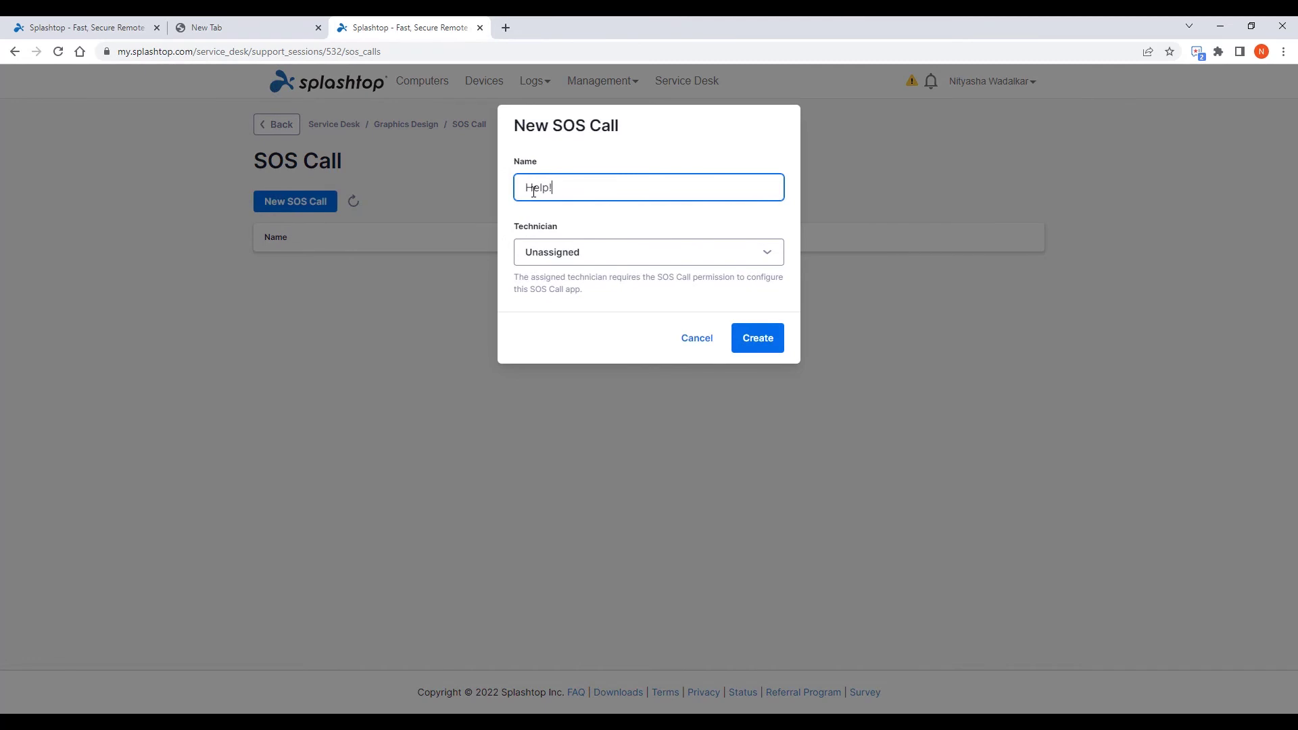
pyautogui.click(565, 254)
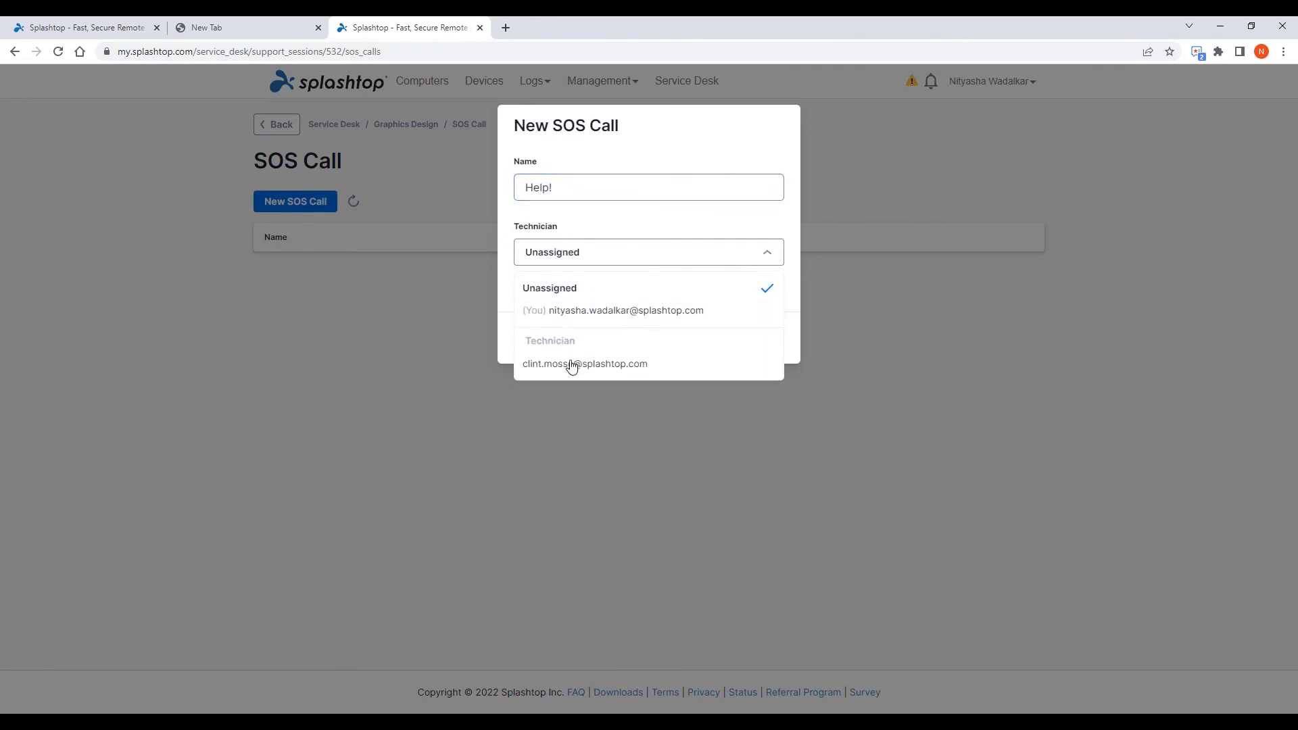
pyautogui.click(595, 311)
pyautogui.click(591, 291)
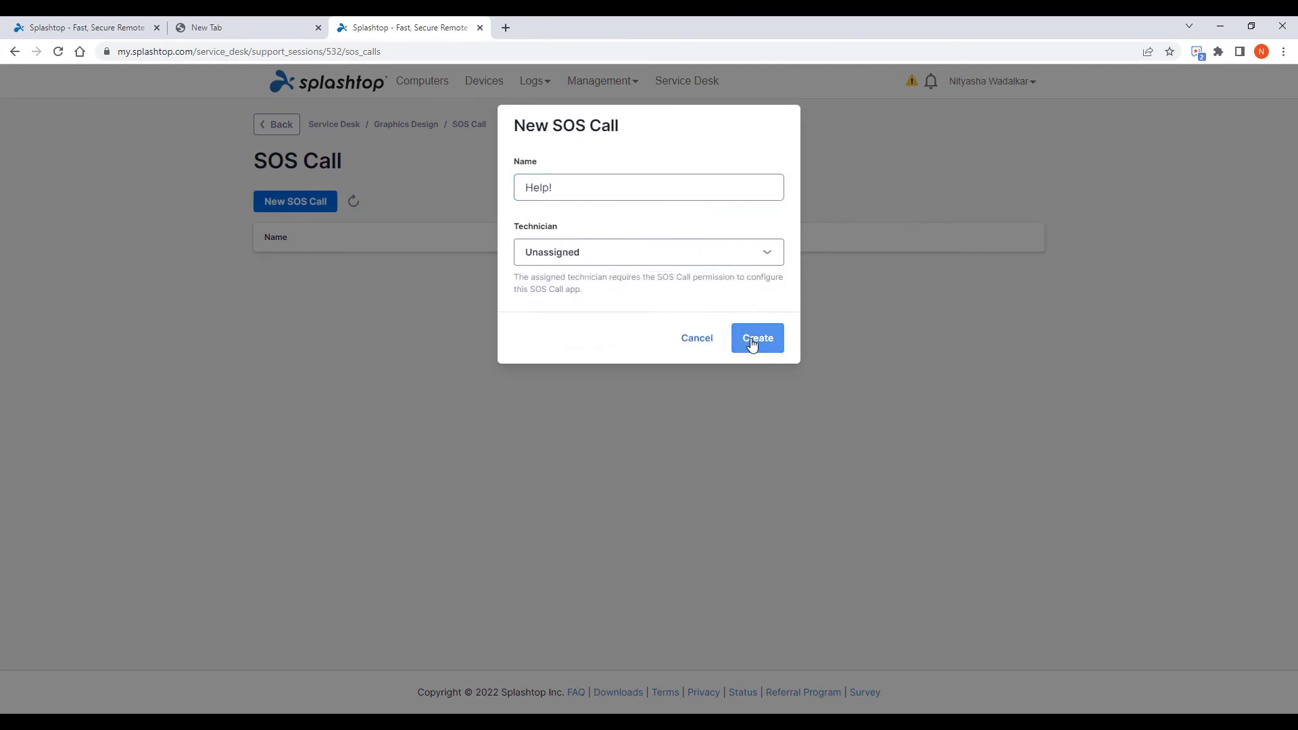
pyautogui.click(752, 344)
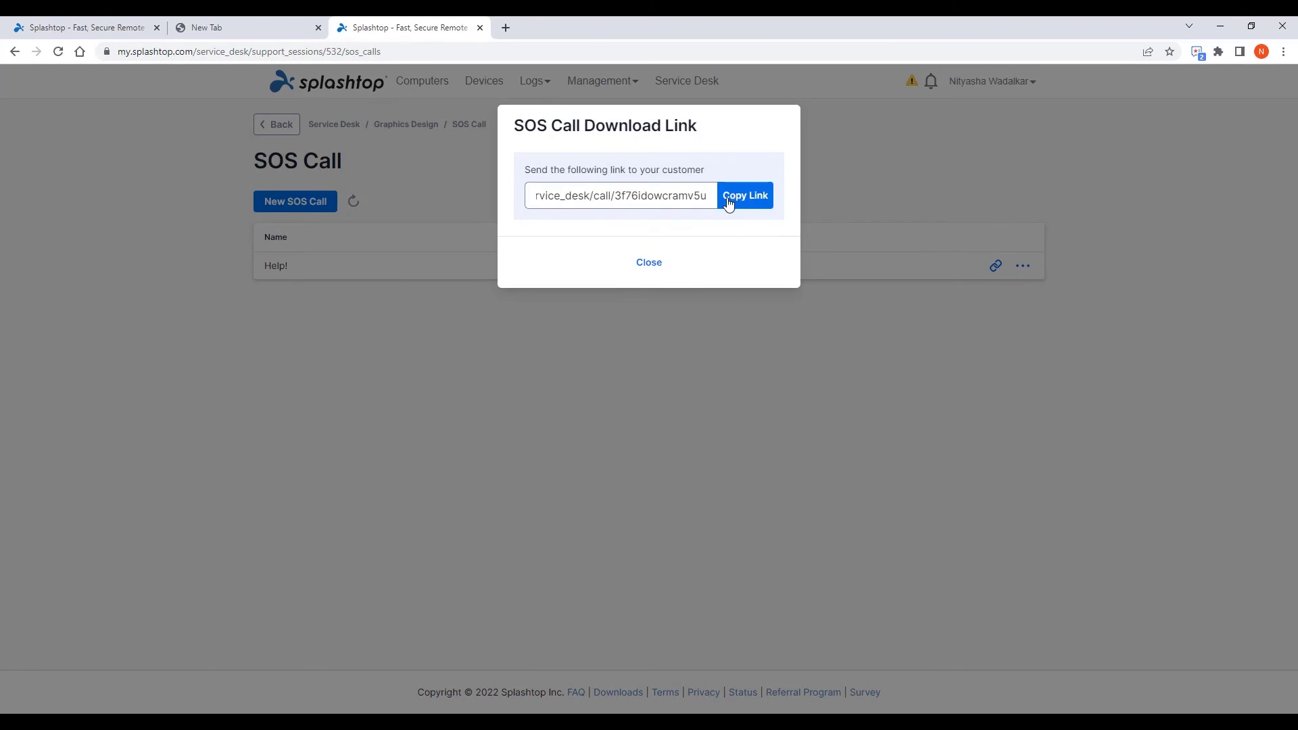
pyautogui.click(731, 203)
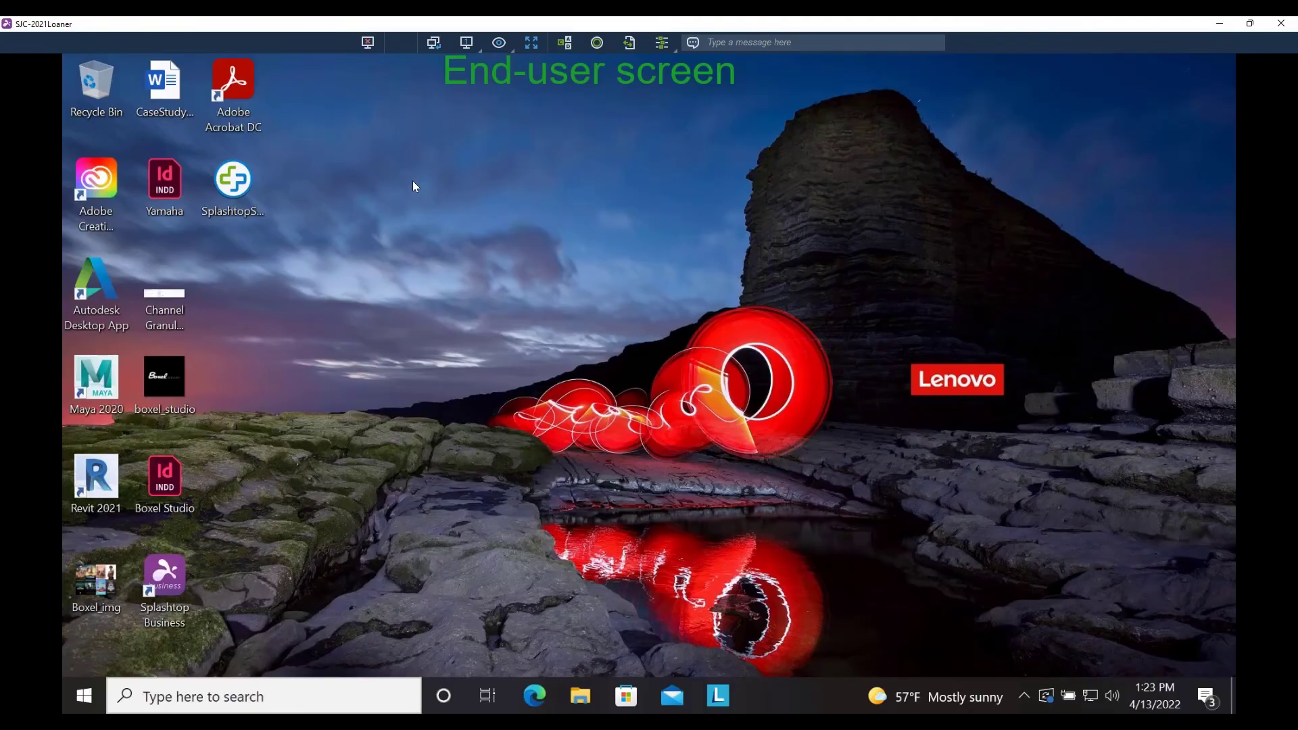
# - Launch SplashtopSOSCall and submit a request with the user's name and issue 'App error'
pyautogui.click(243, 190)
pyautogui.doubleClick(245, 190)
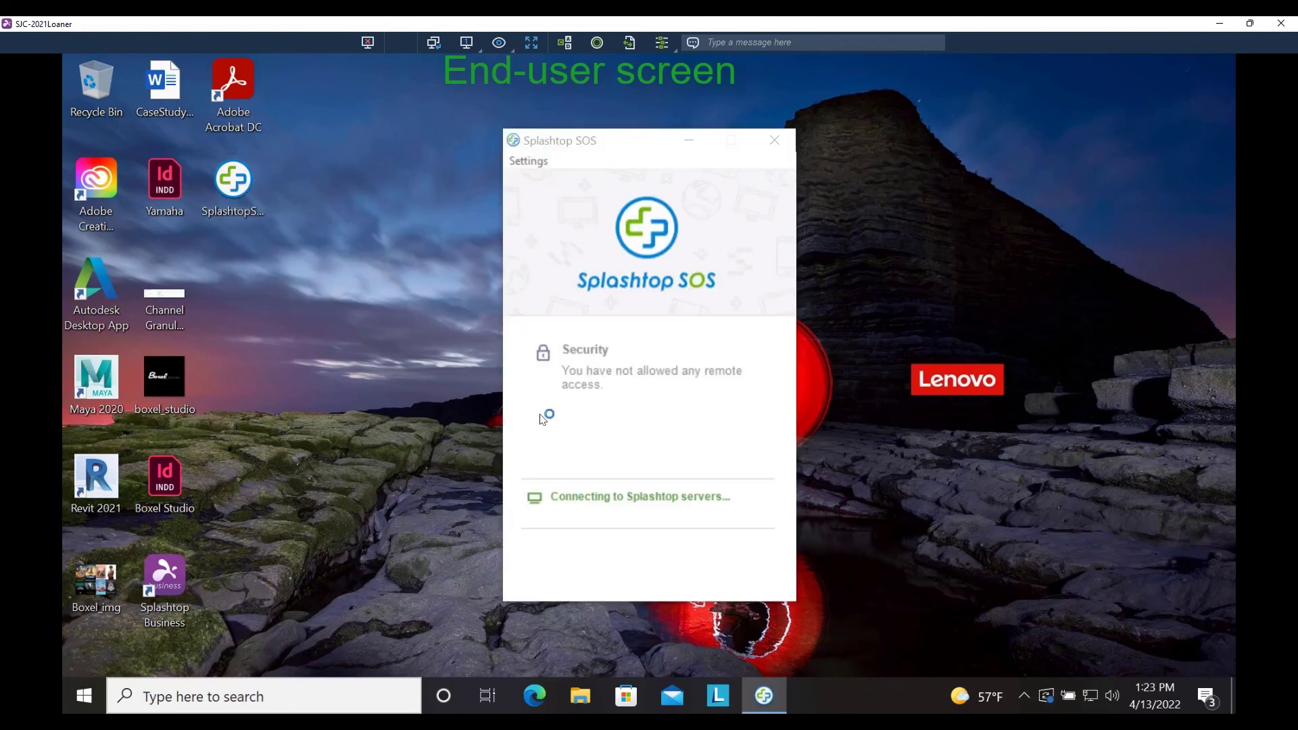
pyautogui.write('Sally')
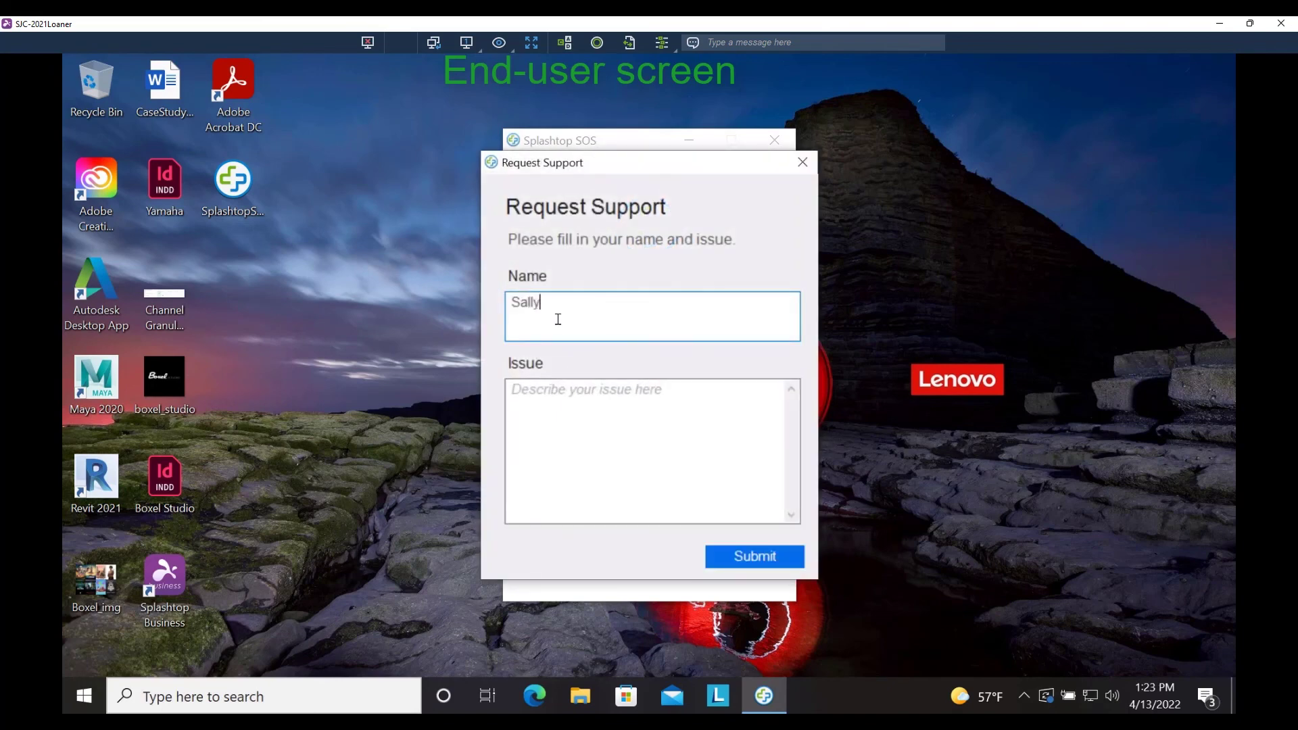
pyautogui.press('Tab')
pyautogui.write('App error')
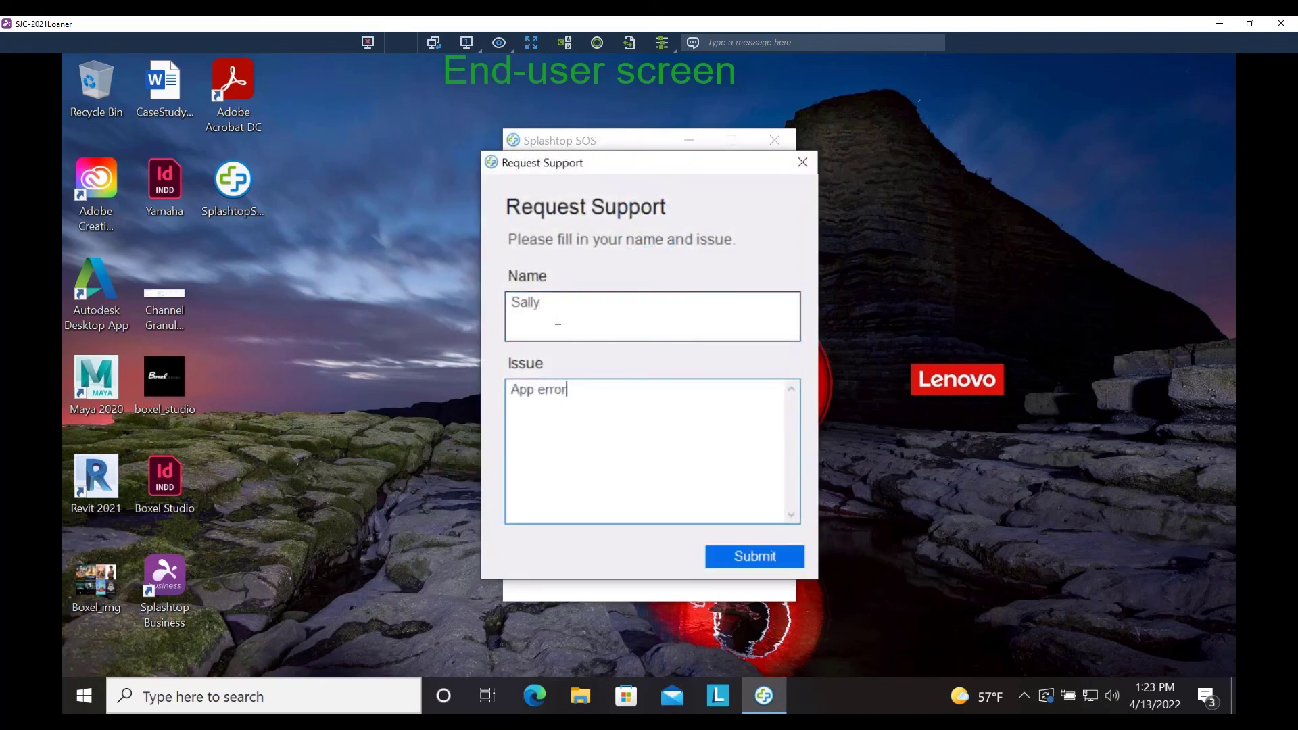
pyautogui.click(785, 561)
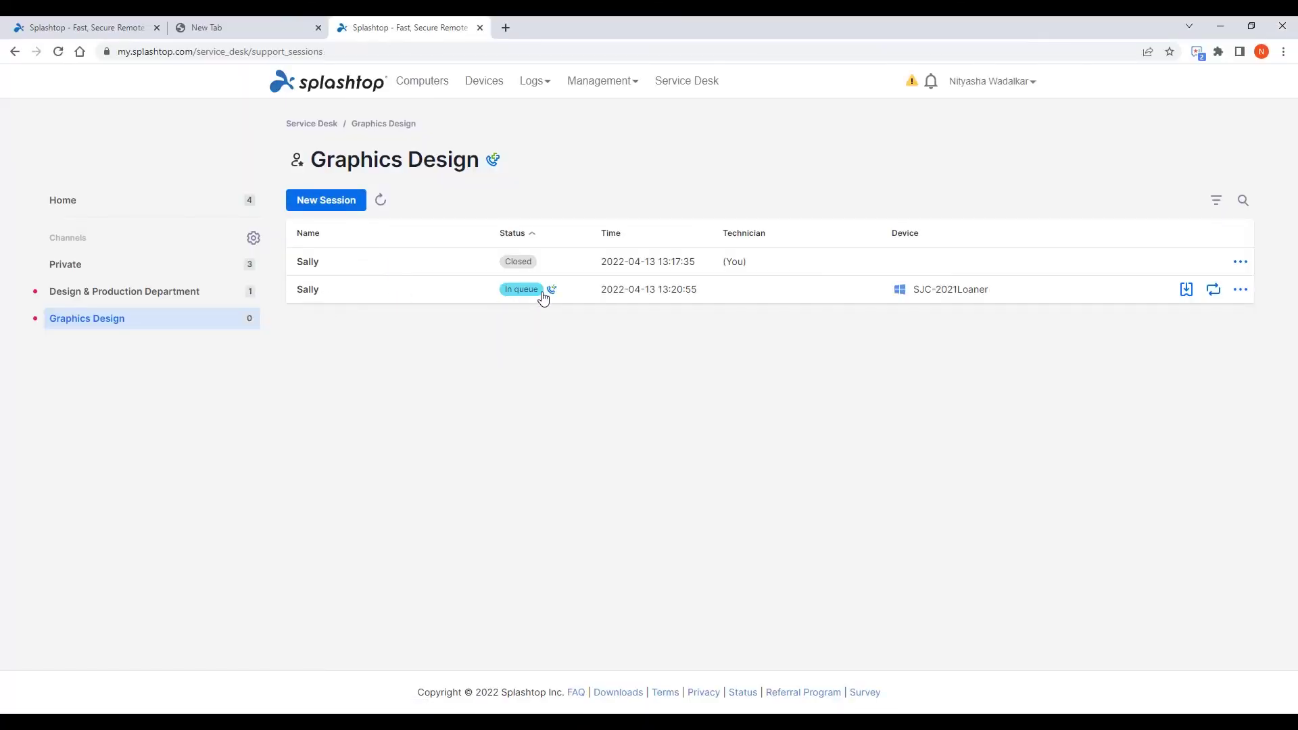
# - Take the In queue SOS request from SJC-2021Loaner in the Graphics Design channel
pyautogui.moveTo(554, 296)
pyautogui.click(1188, 291)
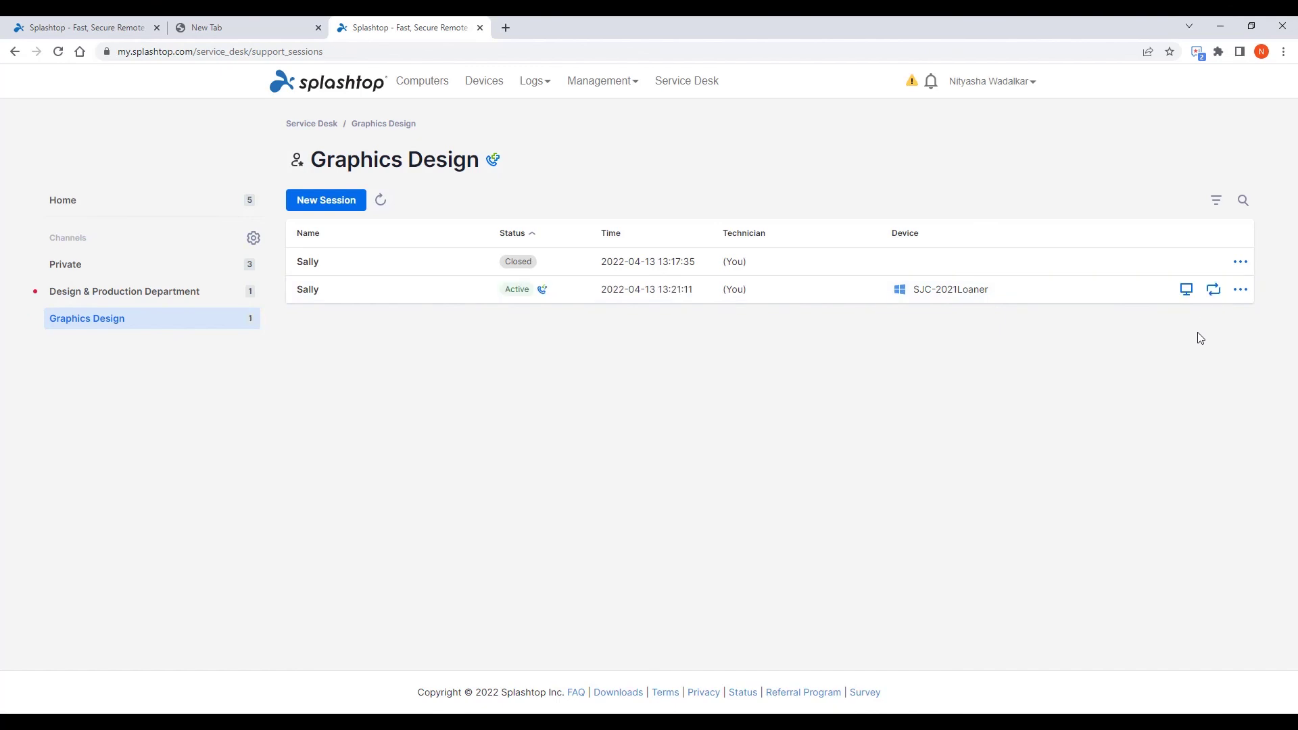